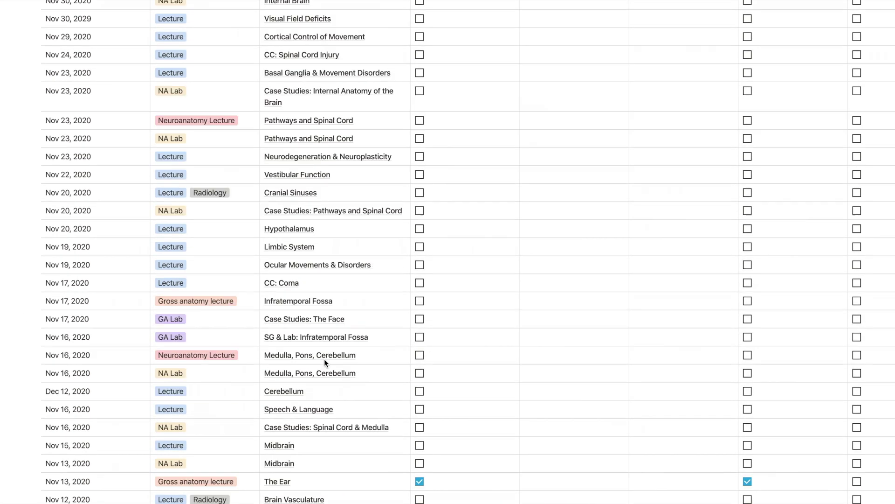
Preview the Cranial Cavity lecture page and read through it
scroll(324, 359, "up", 15)
left_click(401, 80)
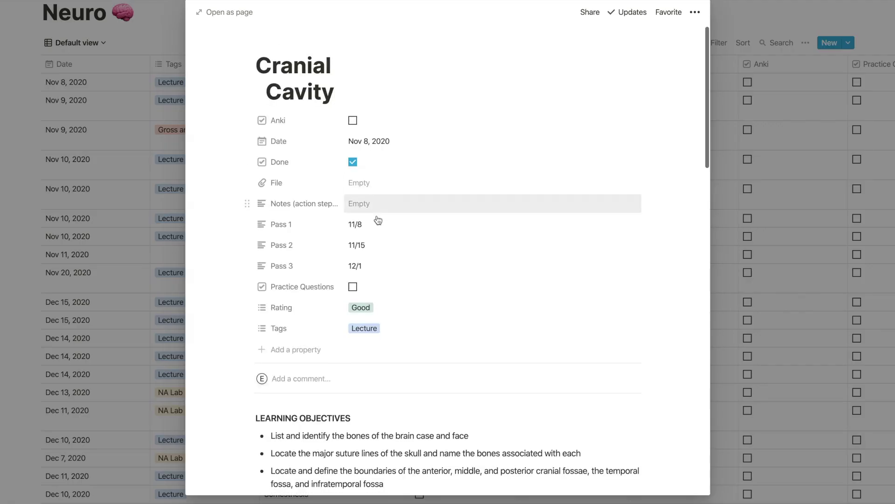
scroll(378, 219, "down", 15)
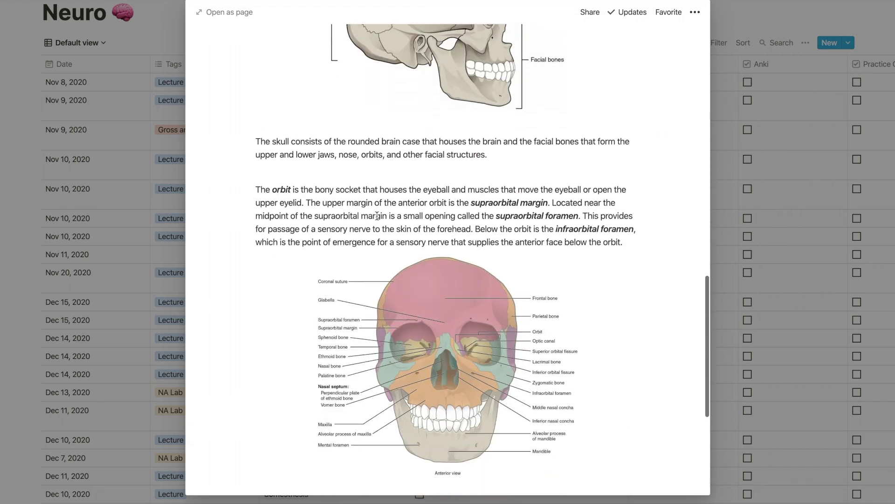
scroll(377, 215, "down", 5)
left_click(96, 42)
Switch the database to the Calendar view and look through it
left_click(96, 42)
left_click(80, 99)
scroll(163, 175, "down", 4)
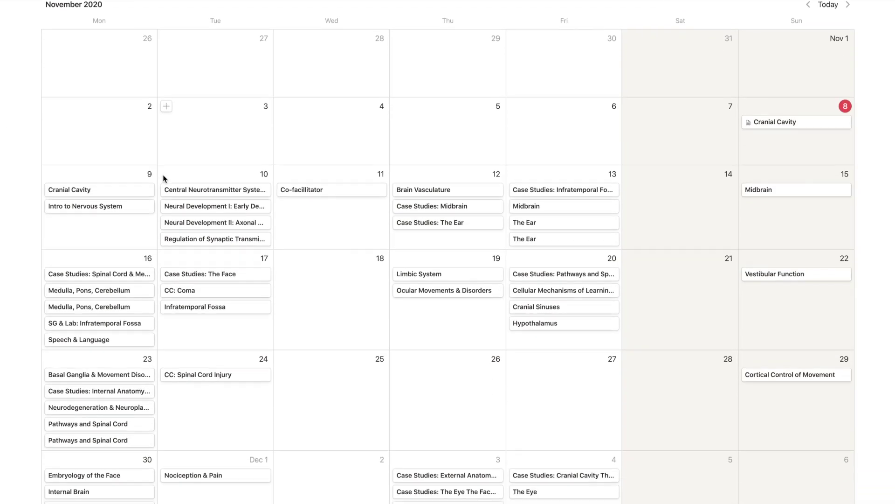
scroll(164, 175, "down", 4)
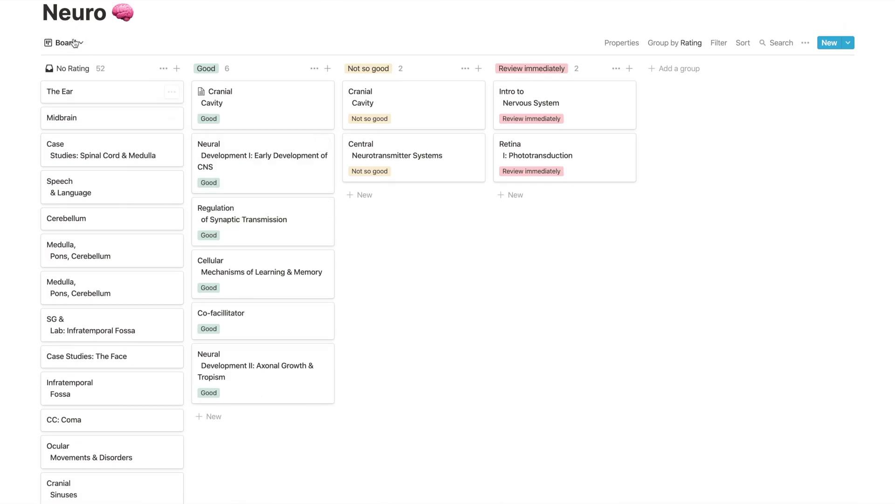
In List view, tick Done for Midbrain and Case Studies: Spinal Cord & Medulla, then return to Default
left_click(66, 42)
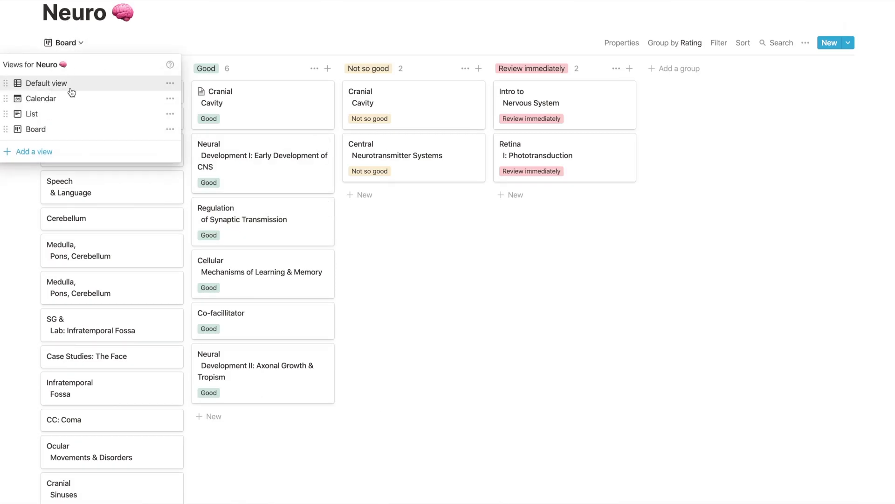
left_click(64, 117)
left_click(846, 156)
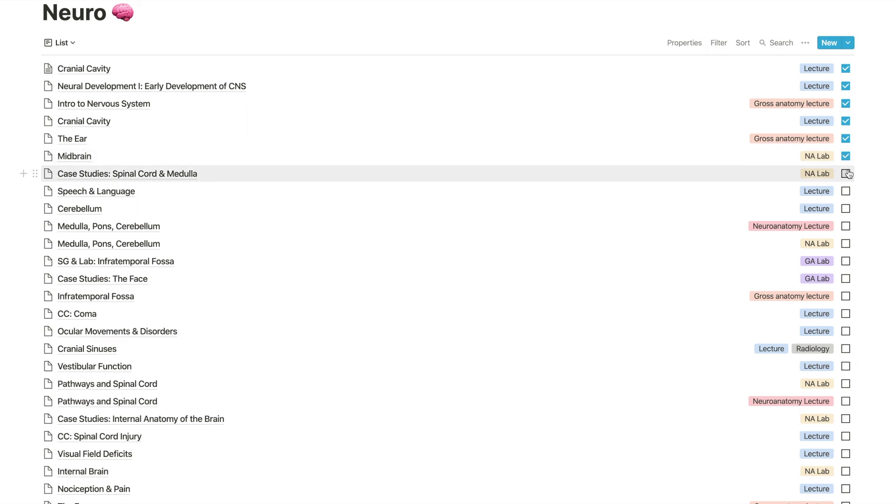
left_click(846, 174)
left_click(63, 42)
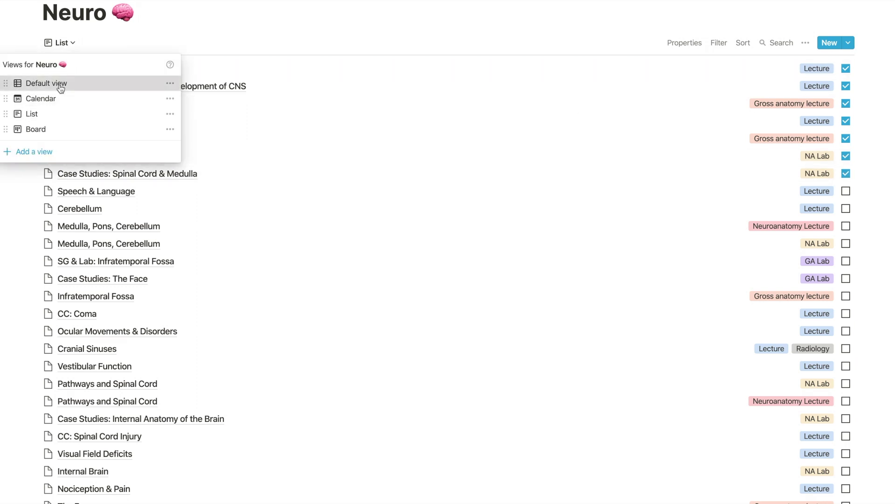
left_click(61, 84)
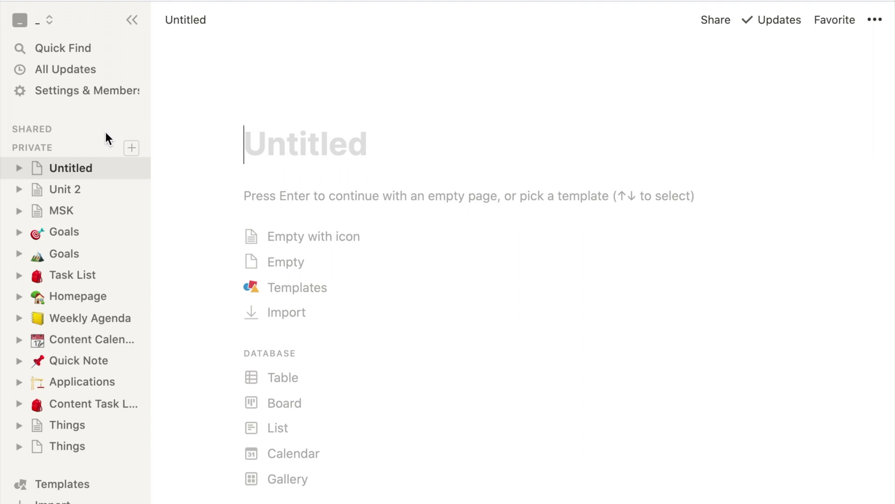
Add a private page titled 'Neuro 🧠' and make it a table database
left_click(132, 148)
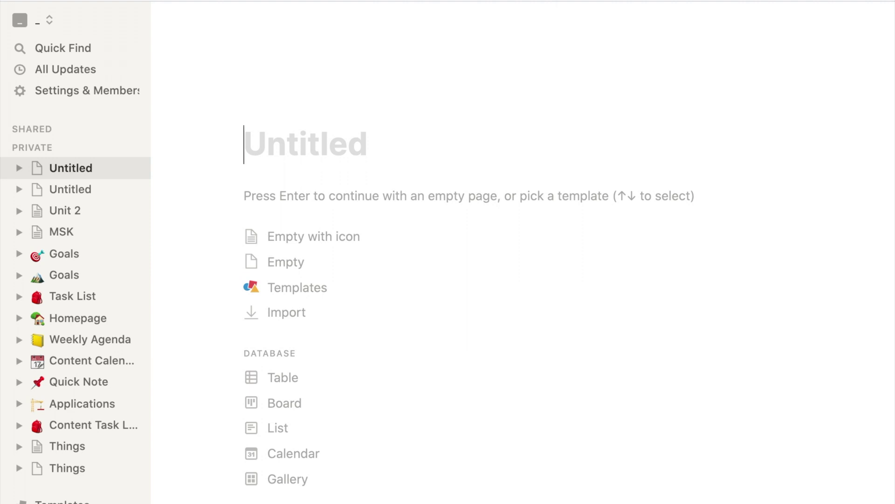
type("Neuro")
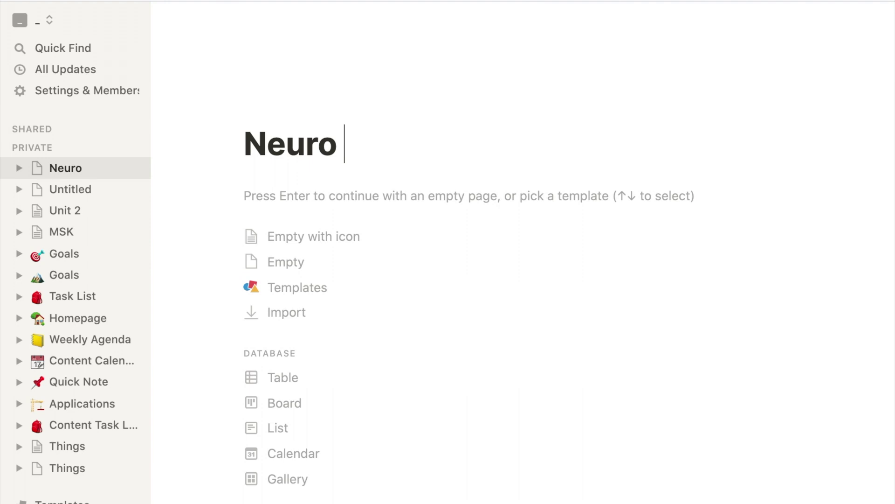
type("🧠")
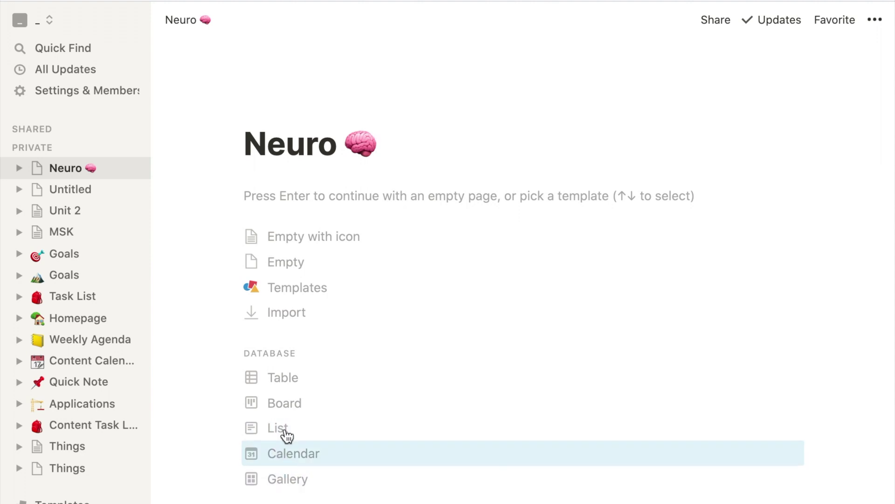
left_click(284, 389)
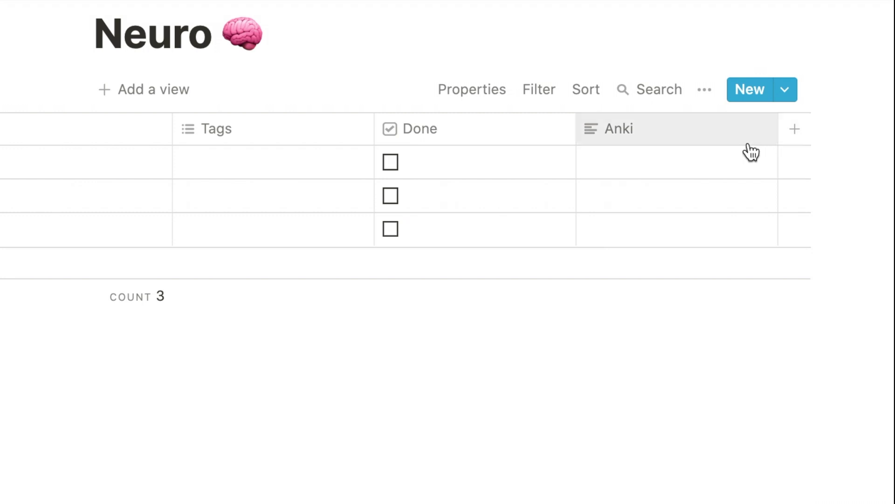
Open the Anki property's settings and browse its Property Type list
left_click(727, 136)
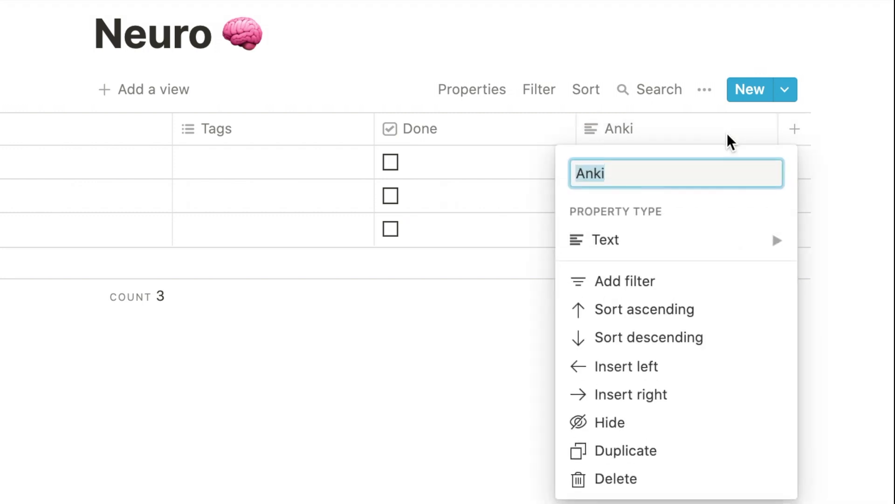
mouse_move(689, 235)
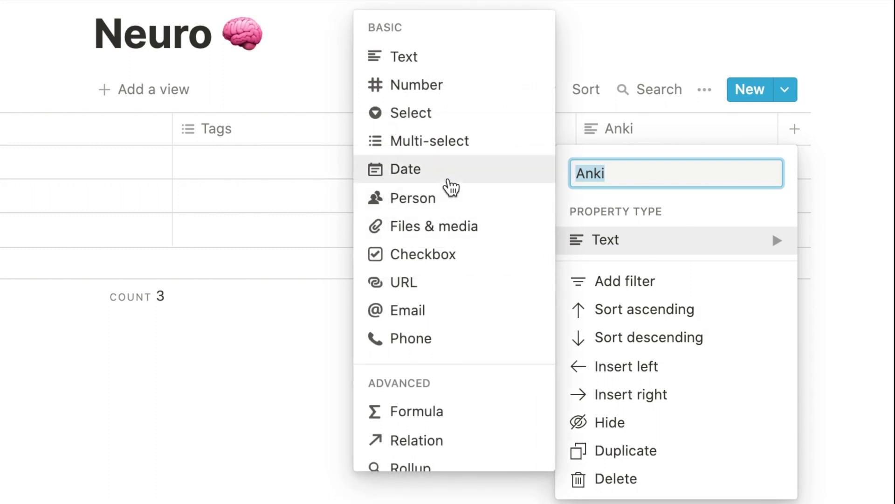
scroll(449, 219, "down", 3)
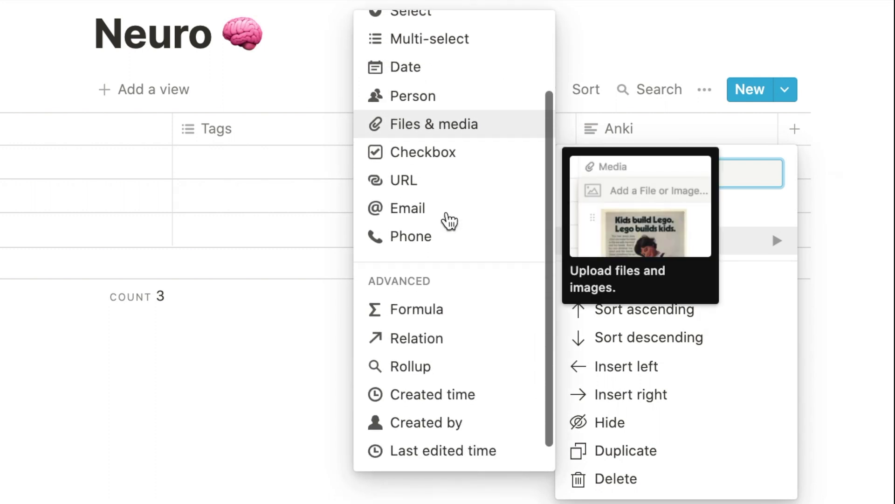
scroll(449, 220, "up", 3)
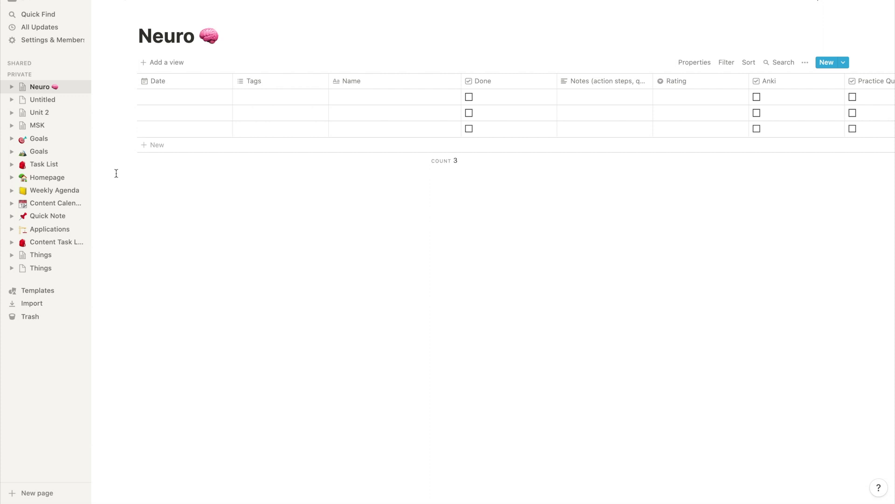
left_click(184, 82)
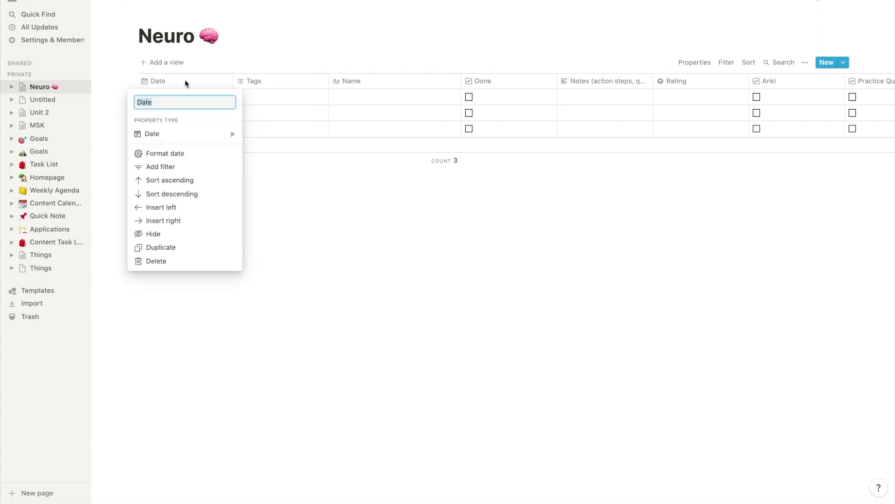
mouse_move(184, 135)
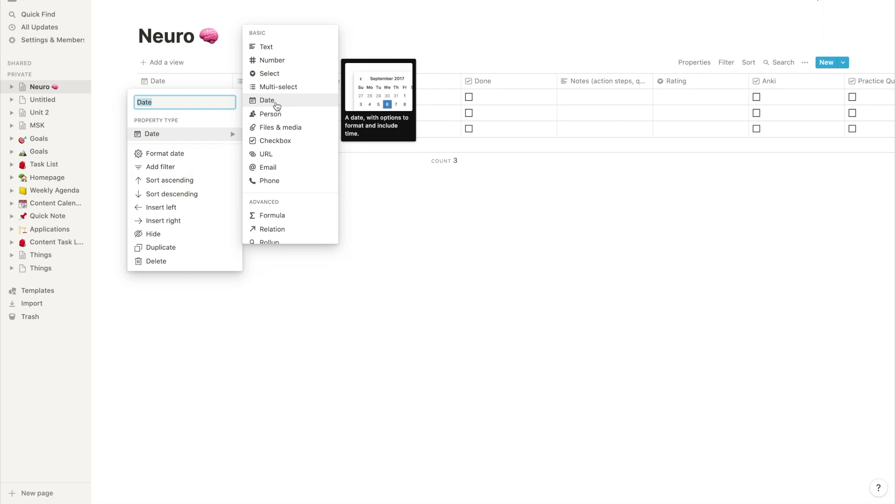
left_click(276, 102)
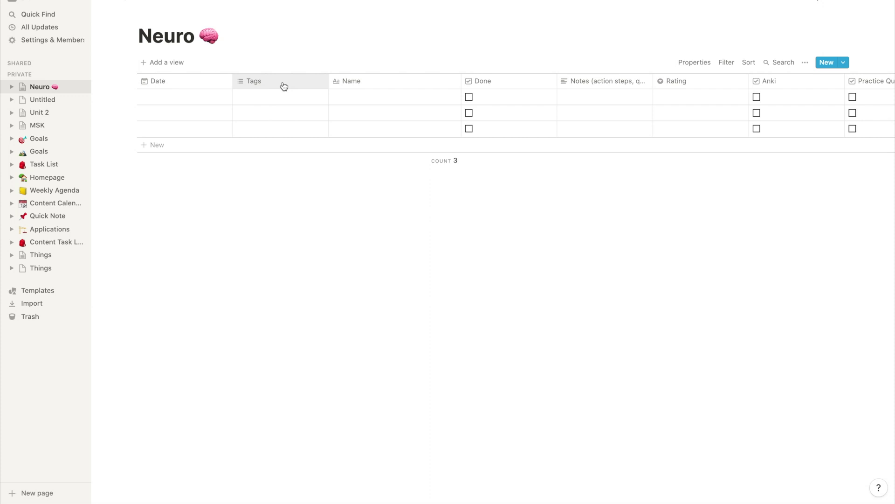
left_click(284, 86)
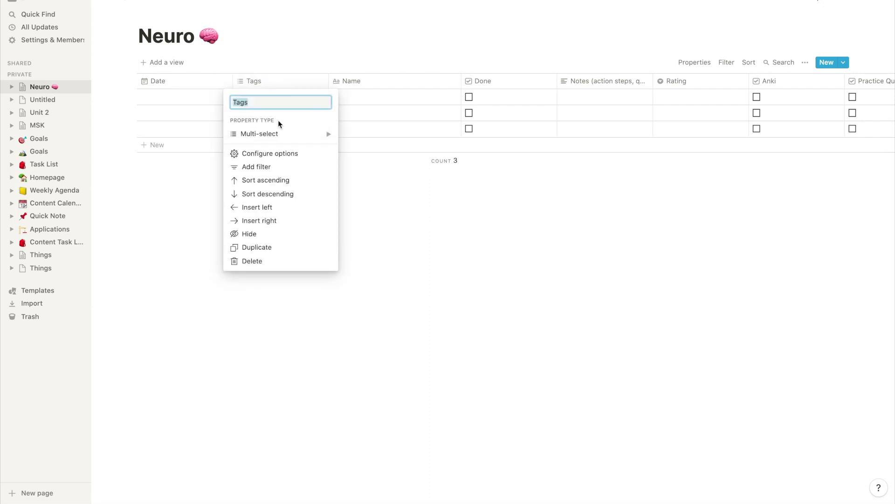
mouse_move(280, 138)
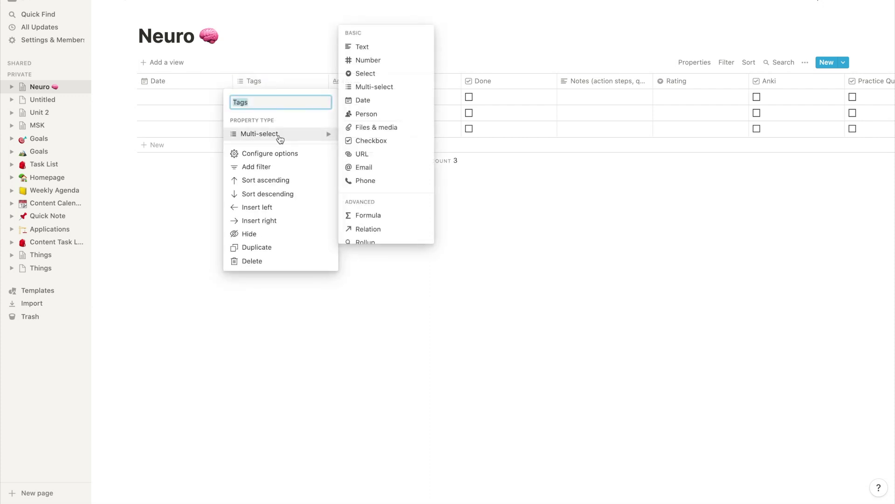
left_click(397, 90)
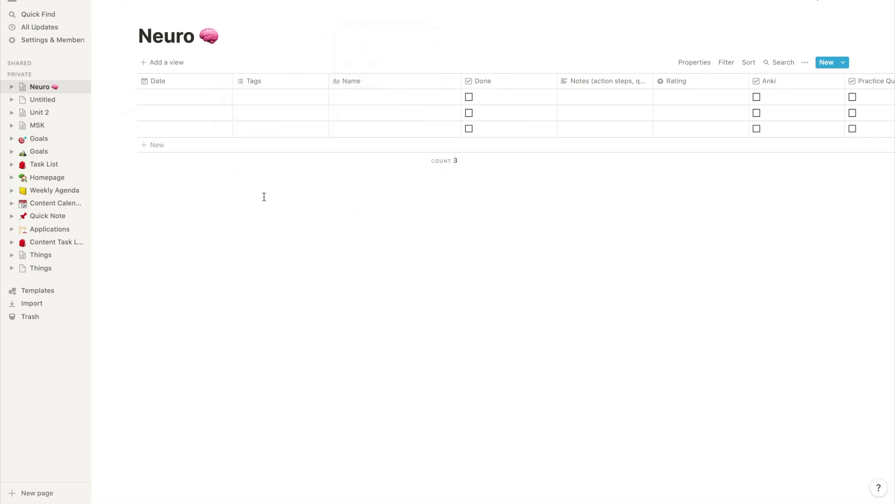
scroll(288, 81, "right", 2)
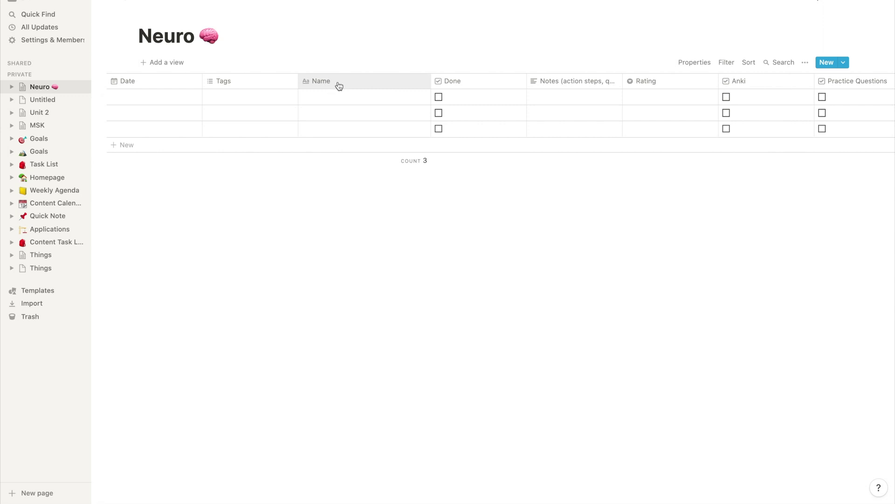
scroll(338, 86, "right", 3)
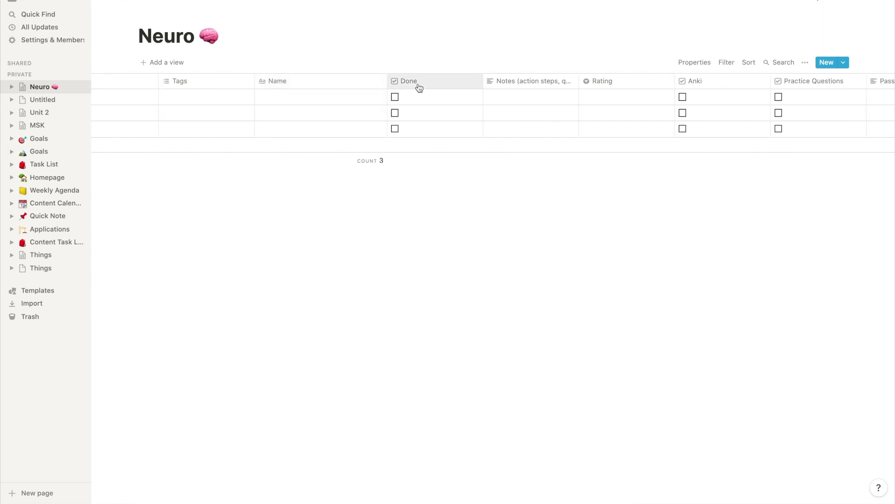
left_click(420, 86)
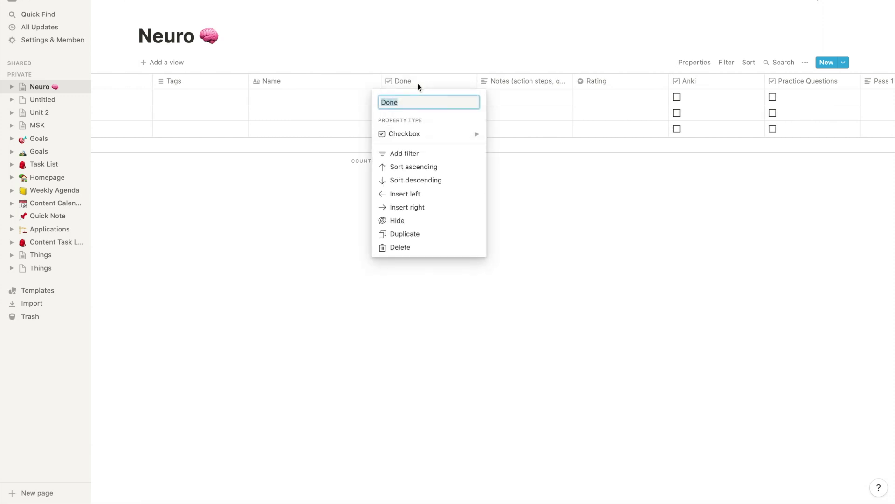
mouse_move(415, 139)
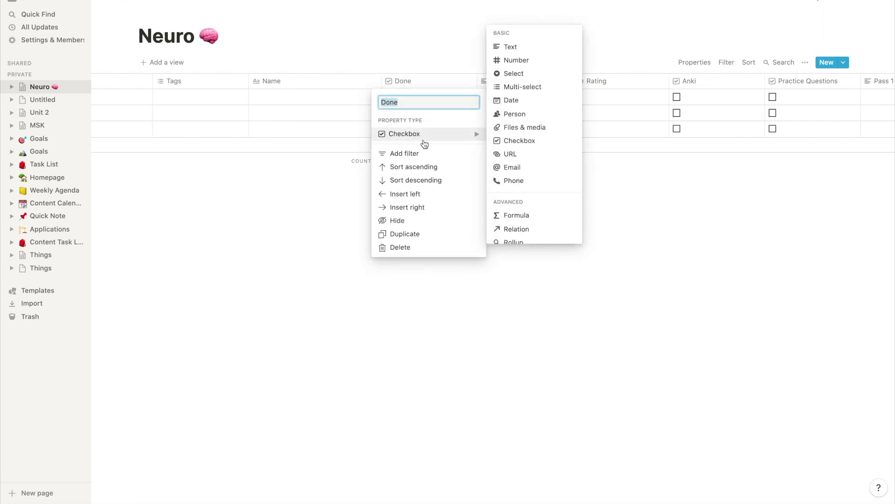
left_click(513, 141)
scroll(446, 114, "right", 3)
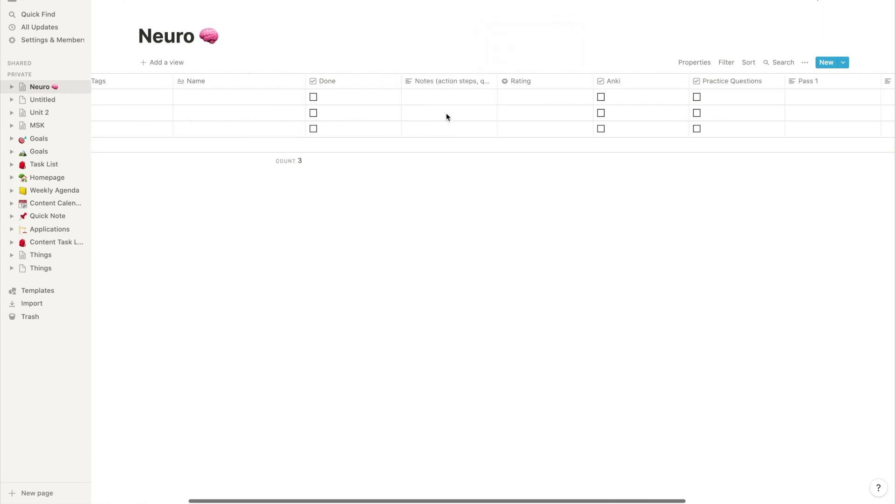
left_click(444, 85)
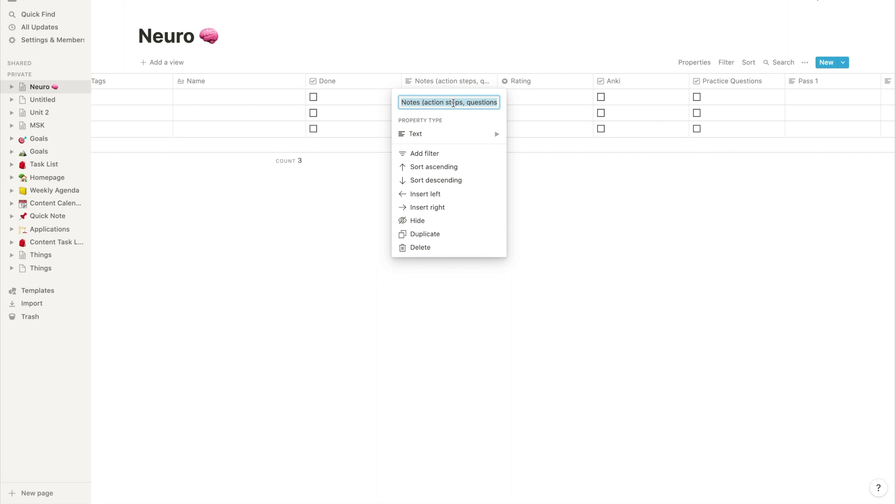
left_click_drag(465, 103, 506, 104)
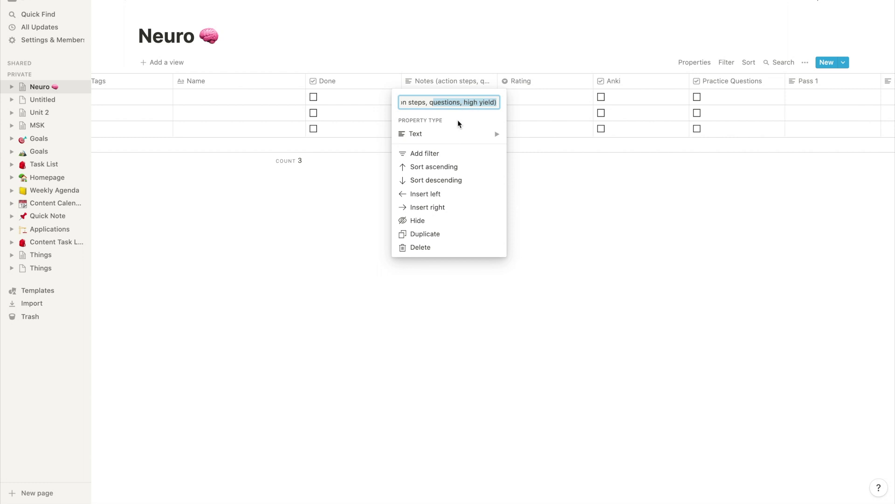
mouse_move(457, 134)
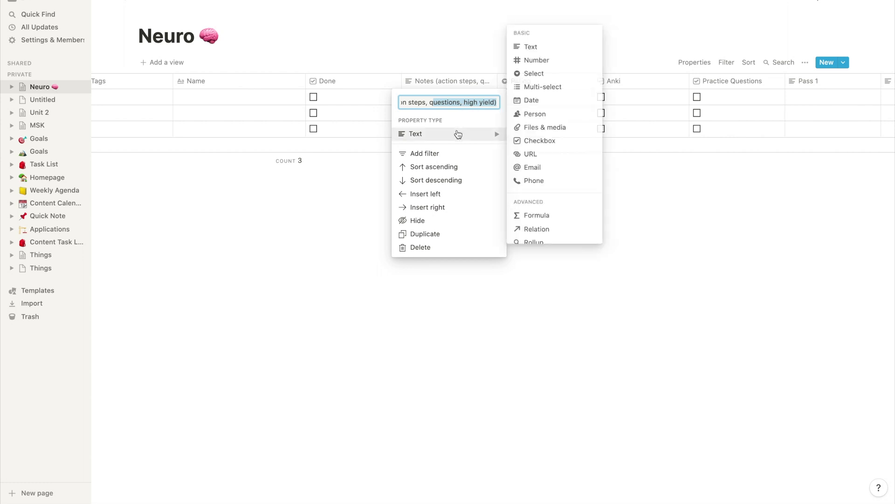
left_click(545, 47)
scroll(543, 90, "right", 2)
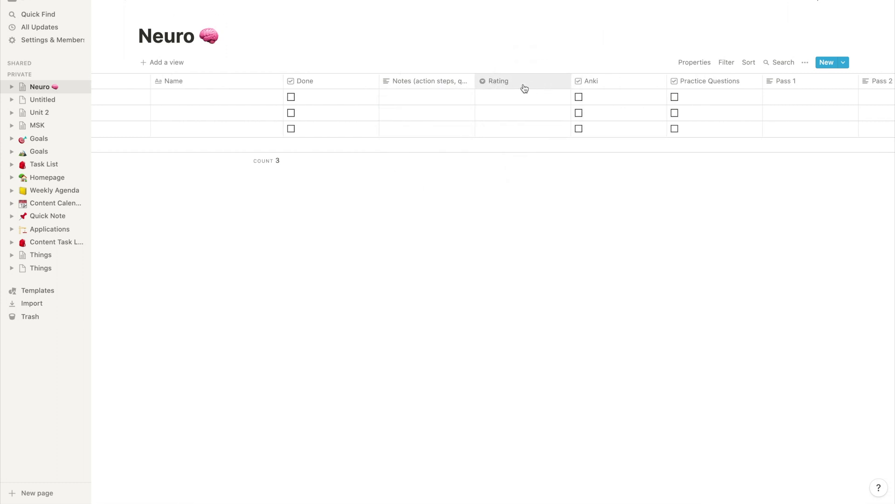
left_click(523, 85)
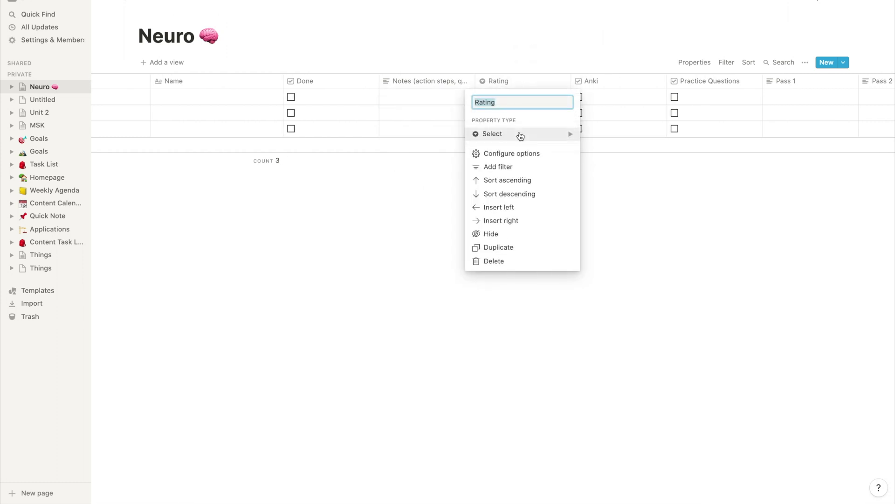
mouse_move(520, 136)
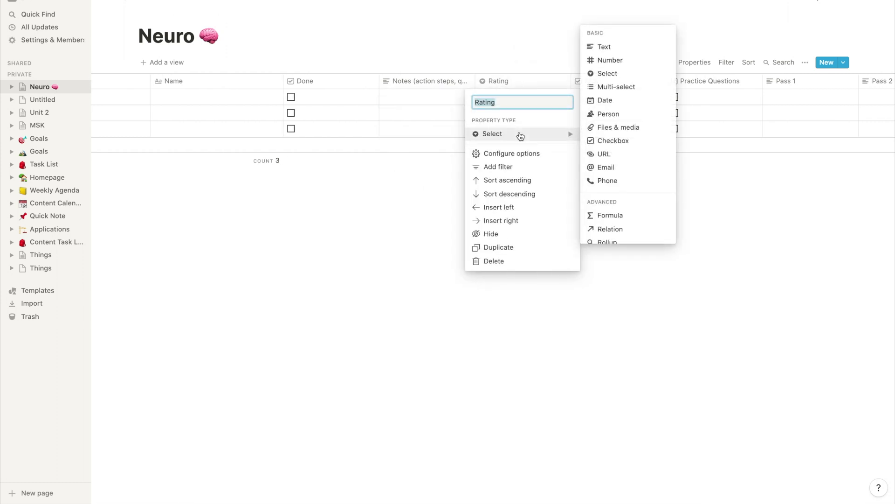
left_click(612, 77)
scroll(620, 87, "right", 3)
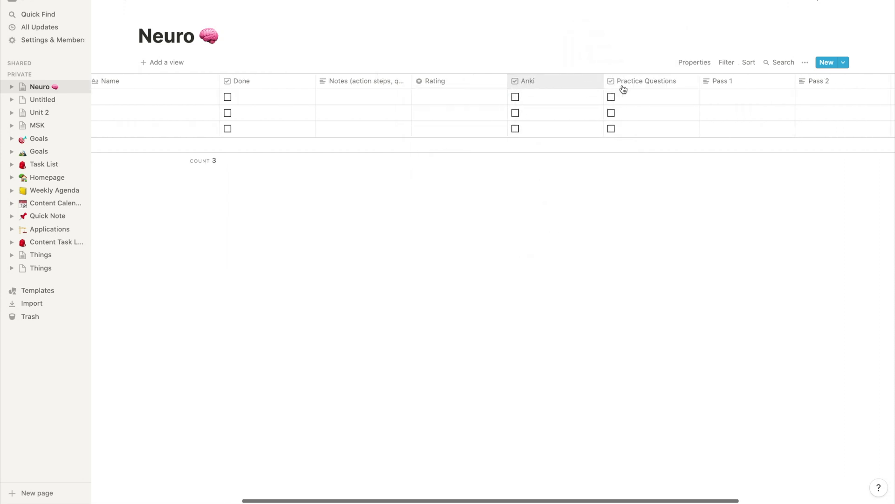
left_click(538, 87)
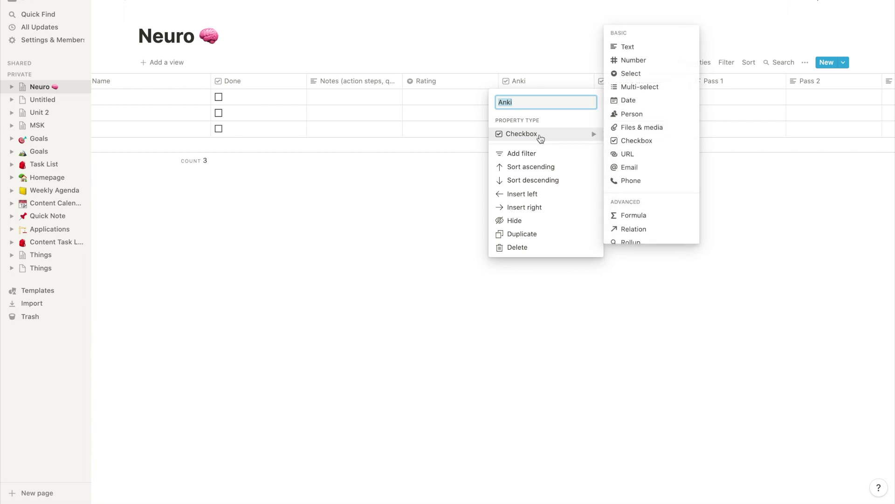
left_click(553, 47)
scroll(553, 80, "right", 3)
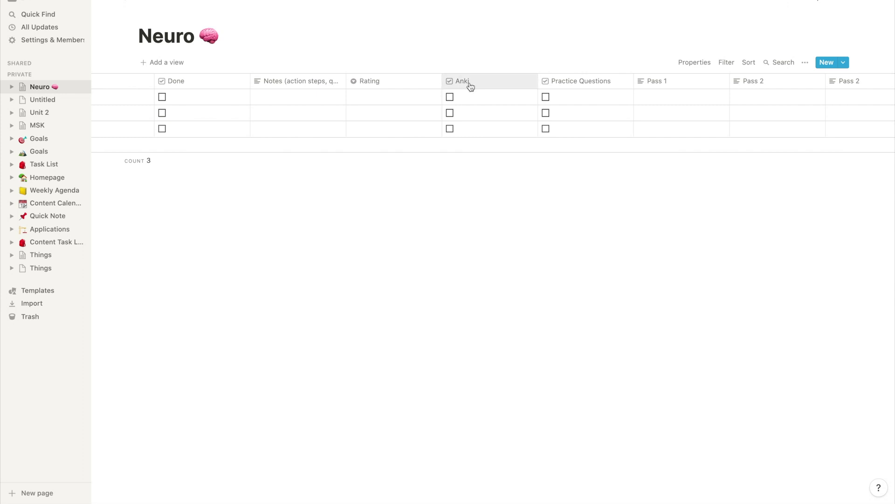
scroll(470, 86, "right", 2)
left_click(524, 82)
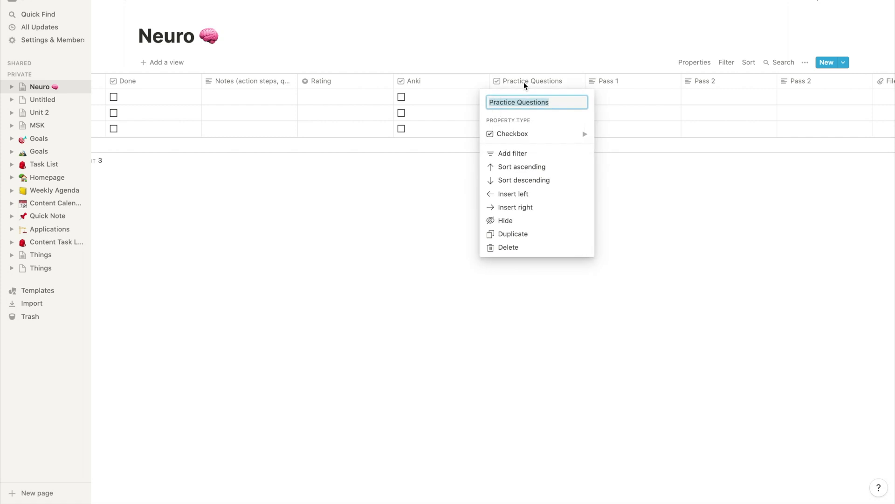
mouse_move(526, 136)
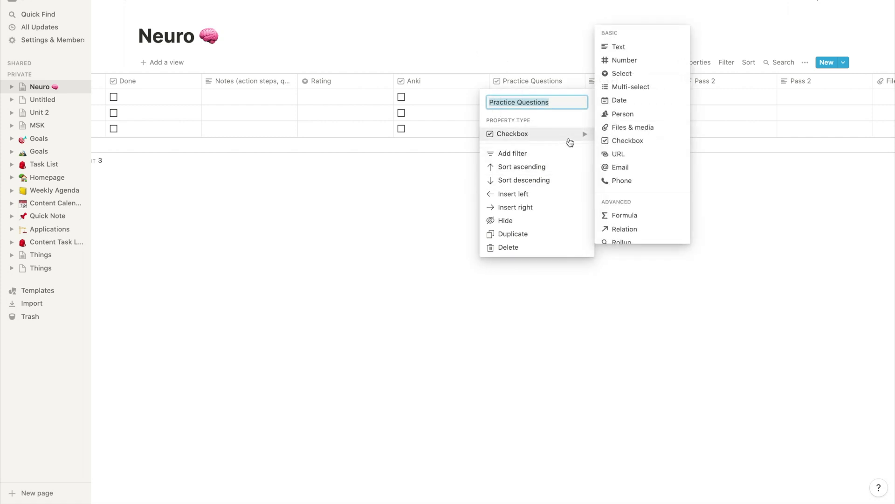
key("Escape")
scroll(620, 77, "right", 2)
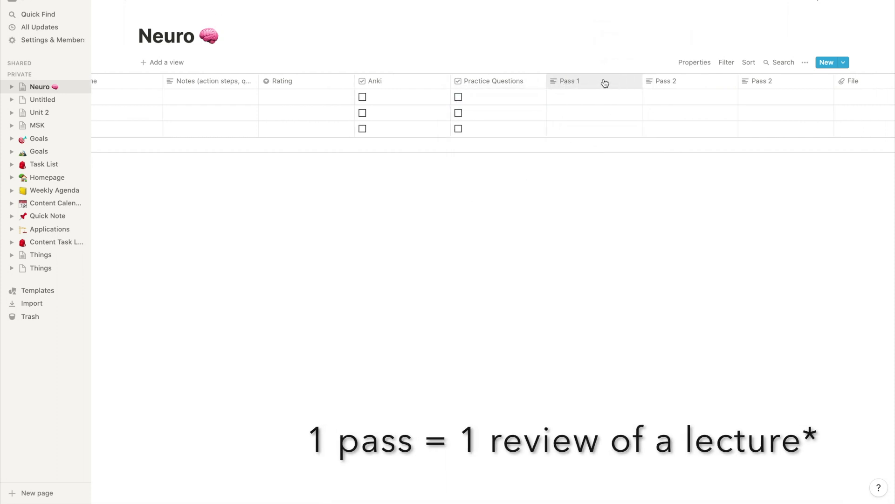
Rename the second Pass 2 column, just before File, to Pass 3
scroll(605, 83, "right", 2)
scroll(604, 83, "right", 1)
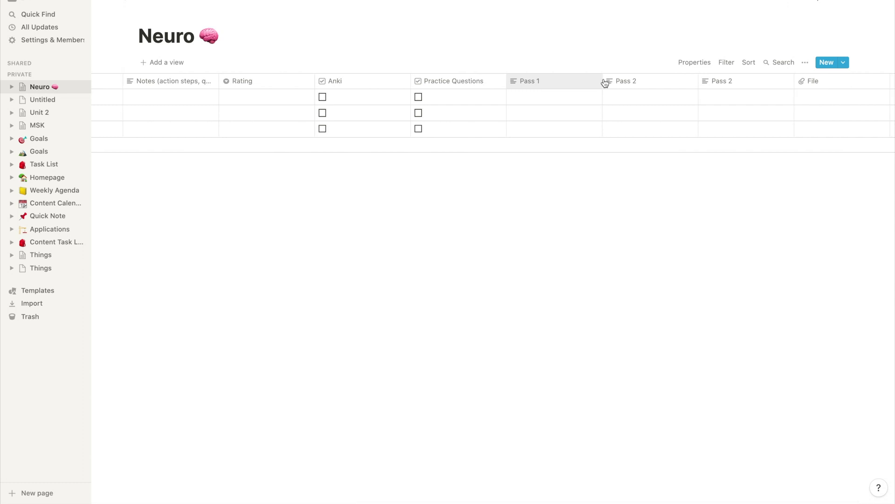
scroll(605, 83, "right", 1)
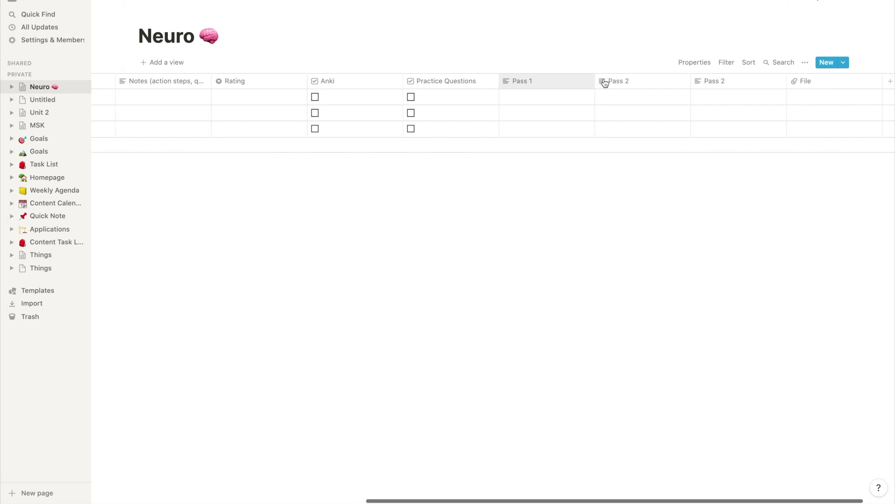
scroll(605, 83, "right", 1)
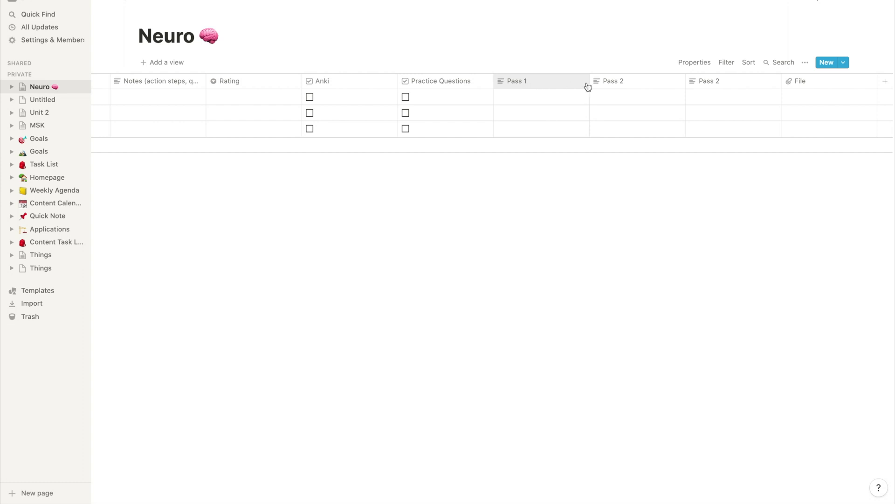
scroll(600, 88, "right", 1)
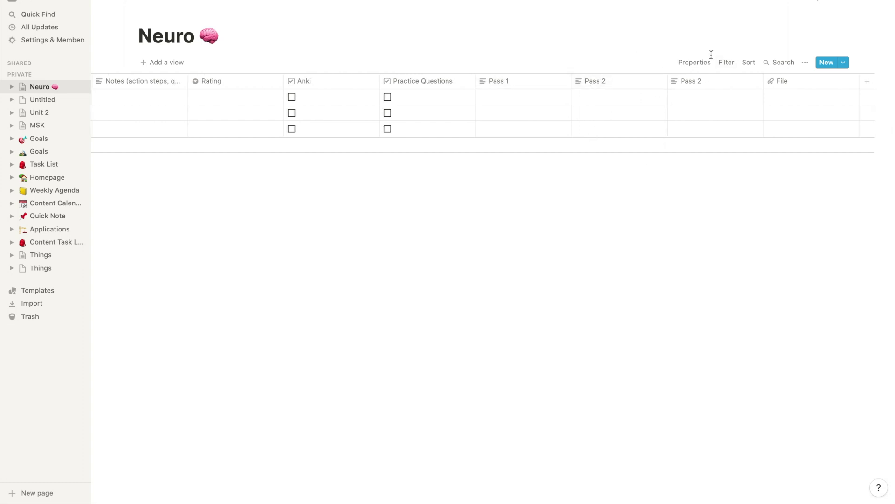
left_click(704, 82)
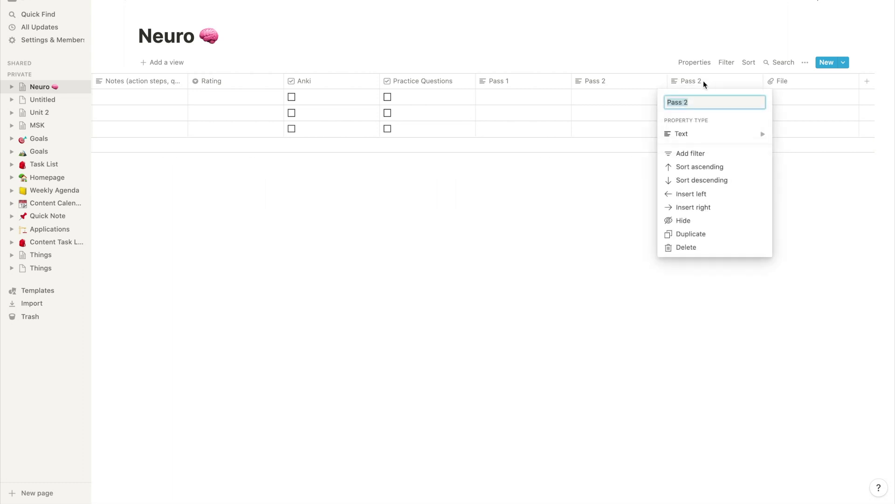
left_click(695, 106)
type("3")
left_click(552, 226)
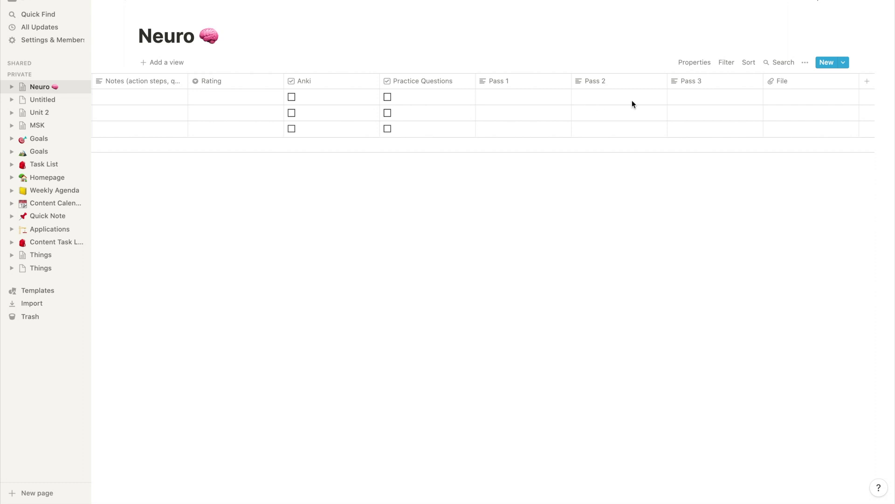
scroll(675, 121, "right", 2)
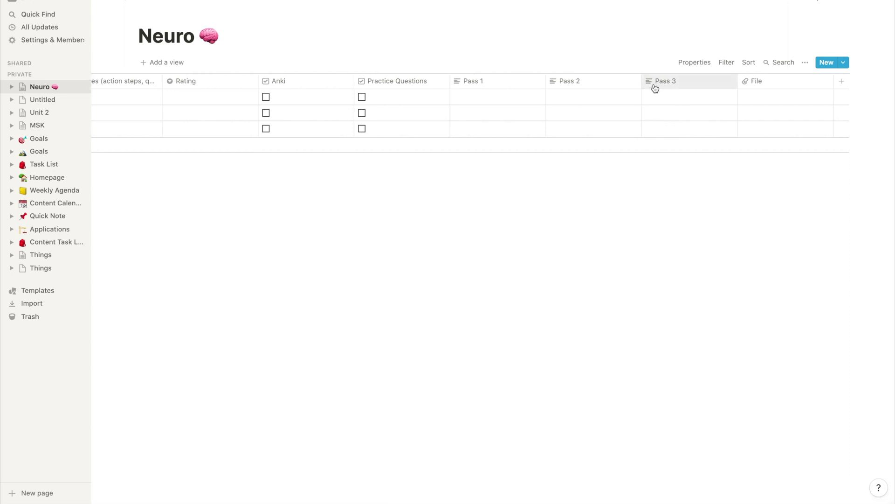
Change the File column's property type to Files & media
left_click(783, 86)
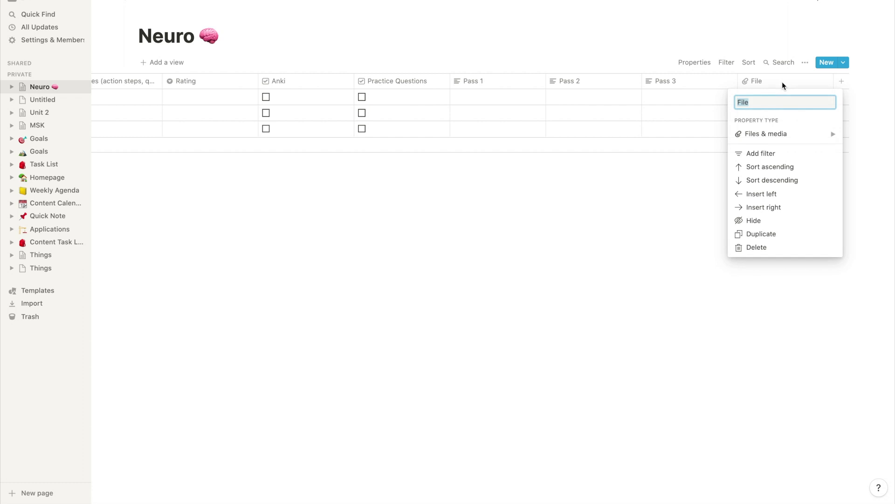
mouse_move(783, 135)
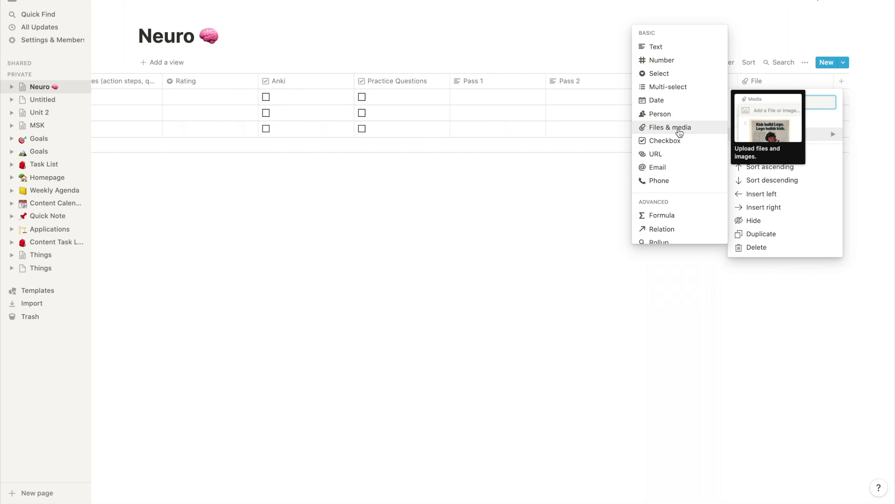
left_click(679, 133)
left_click(678, 128)
scroll(420, 112, "left", 10)
left_click(180, 99)
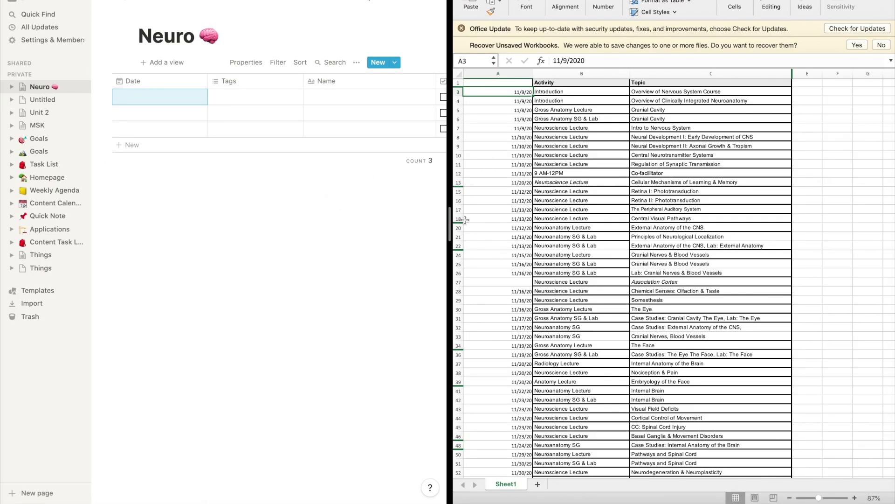
Resize the Notion and Excel windows side by side to show the schedule's dates and topics
left_click_drag(459, 218, 625, 218)
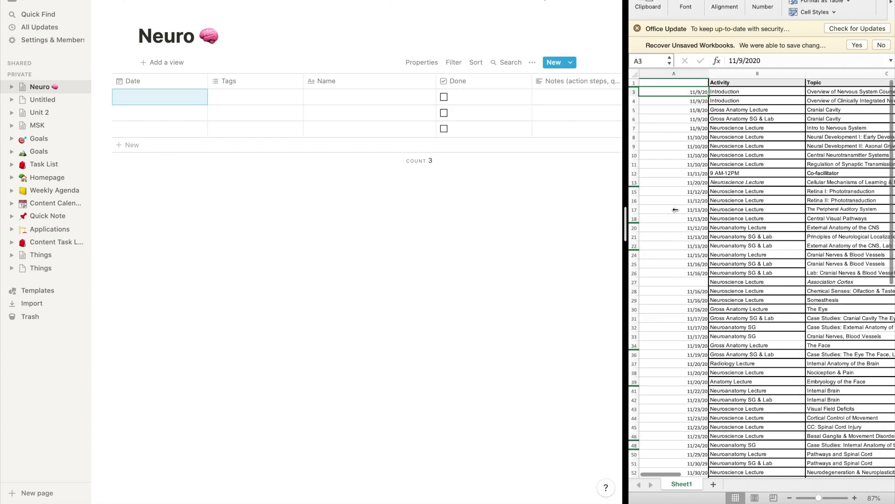
left_click(734, 100)
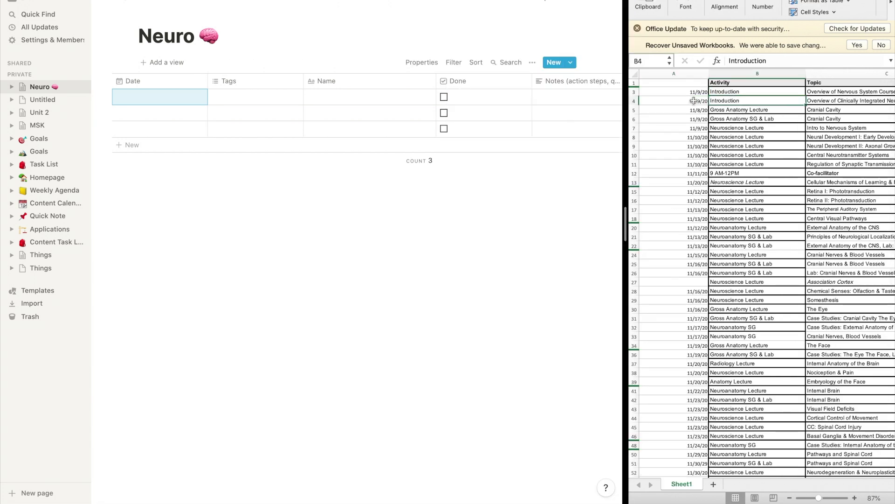
left_click_drag(623, 212, 538, 212)
left_click(589, 118)
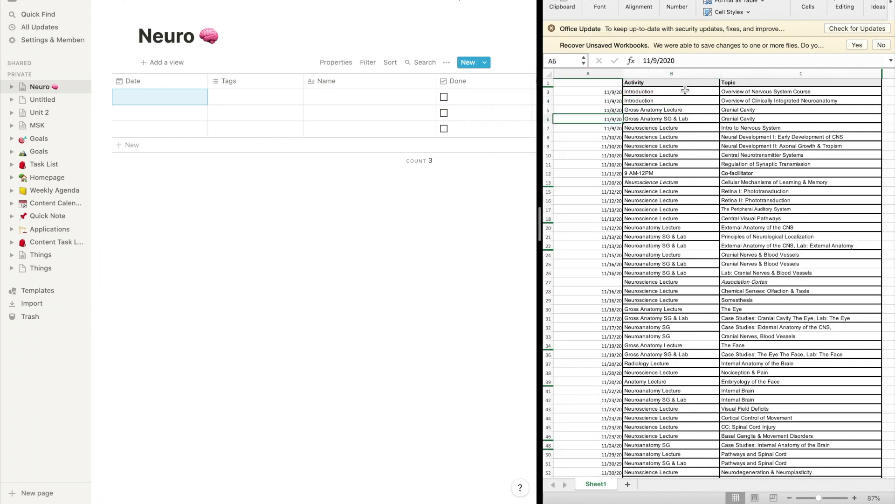
scroll(786, 273, "down", 7)
scroll(783, 290, "up", 7)
Copy Excel's date column A and paste it into the Neuro table's Date column
left_click(616, 94)
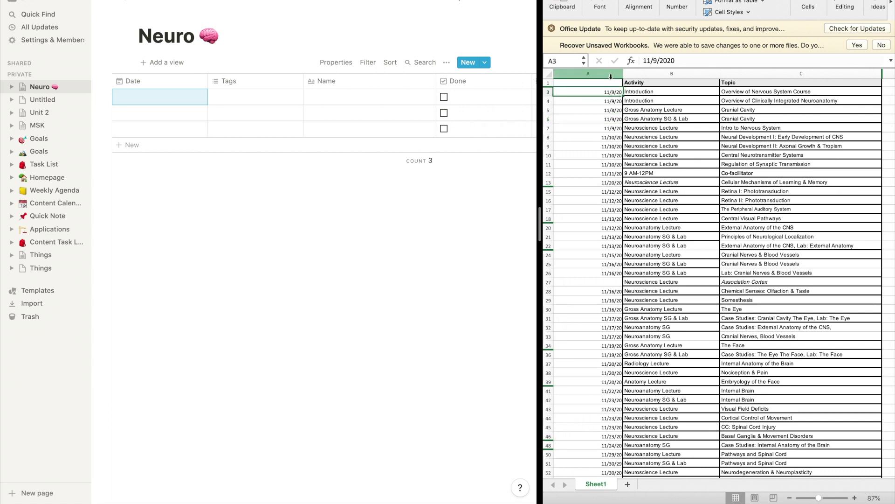
left_click(610, 76)
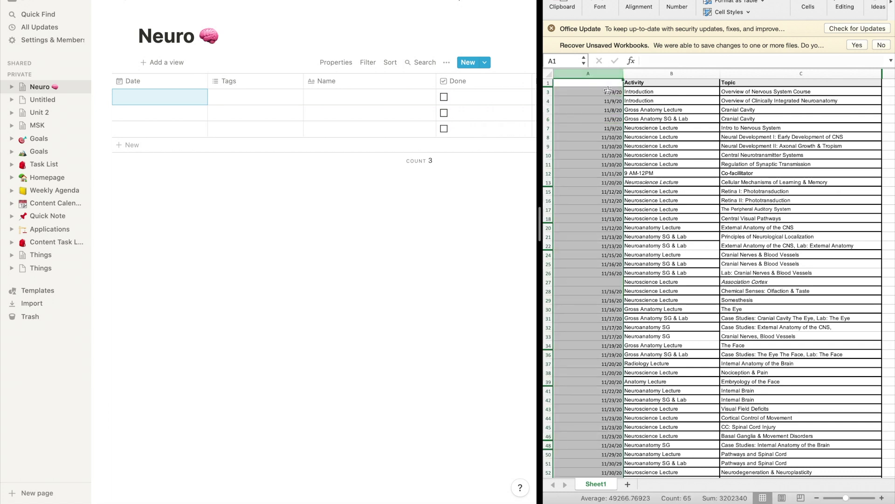
right_click(608, 90)
left_click(638, 105)
left_click(142, 101)
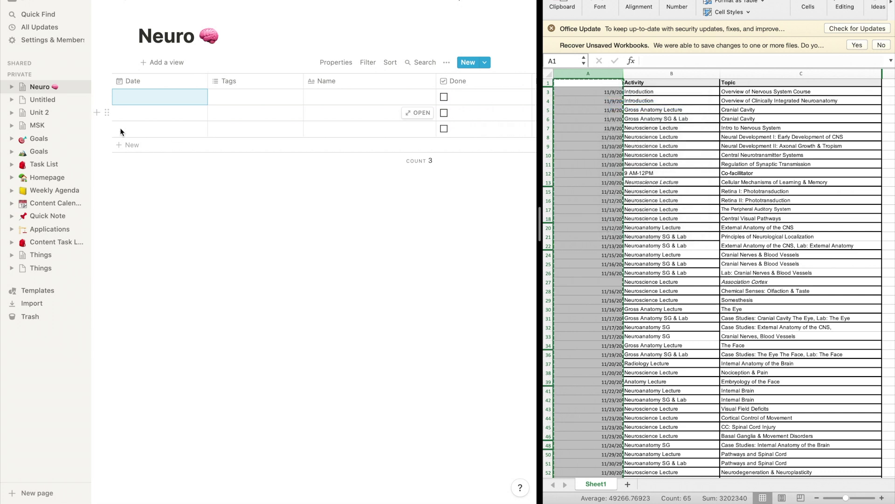
key("super+v")
scroll(180, 276, "down", 15)
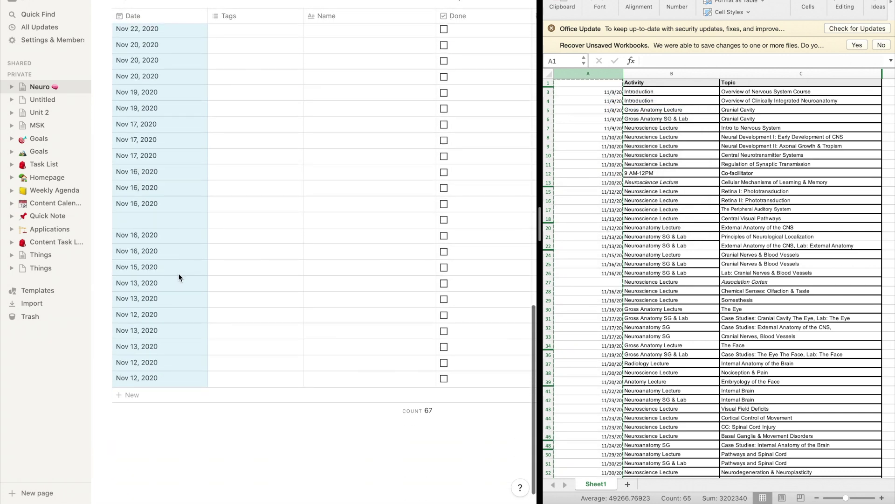
scroll(180, 277, "up", 15)
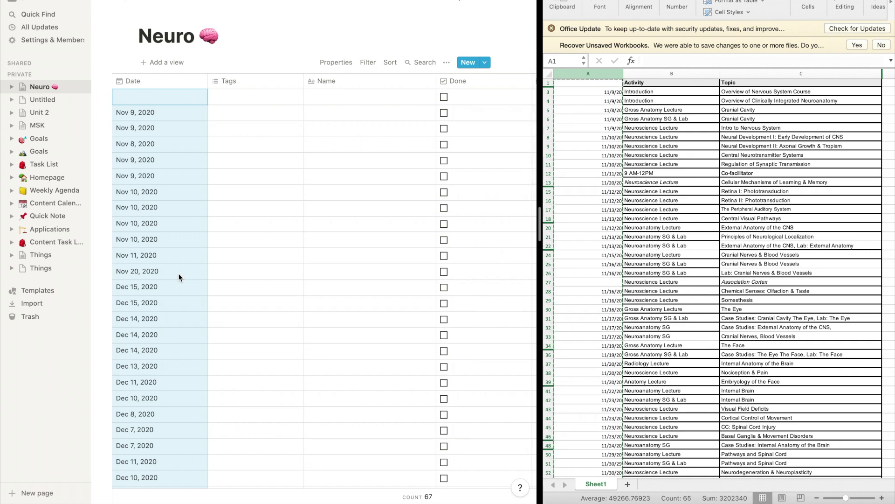
Copy Excel's Topic column C and paste it into the Neuro Name cells
left_click(727, 92)
key("super+c")
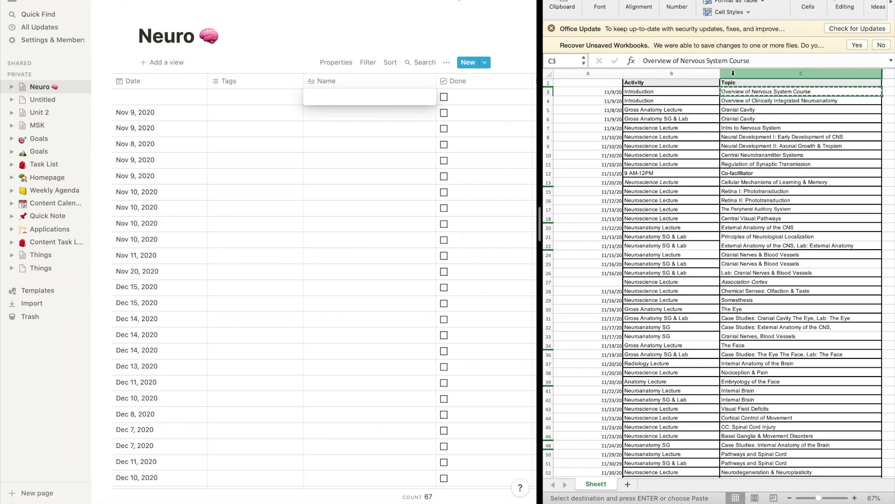
left_click(733, 72)
right_click(733, 73)
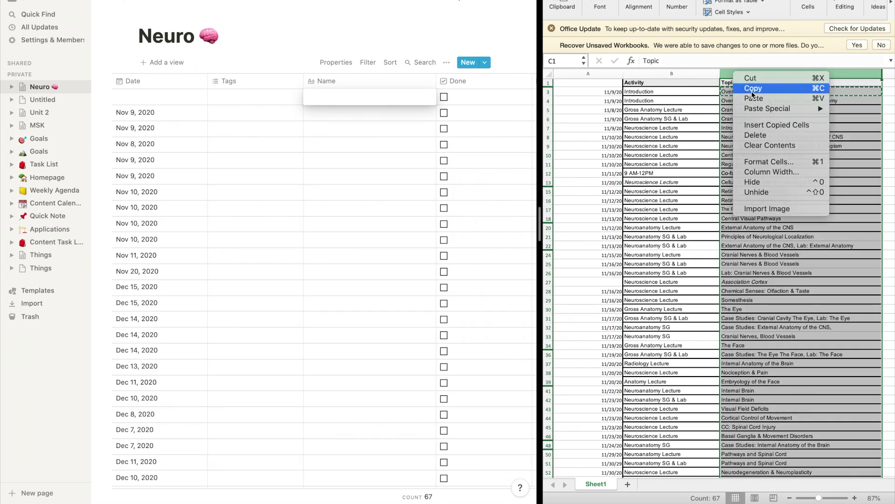
left_click(751, 88)
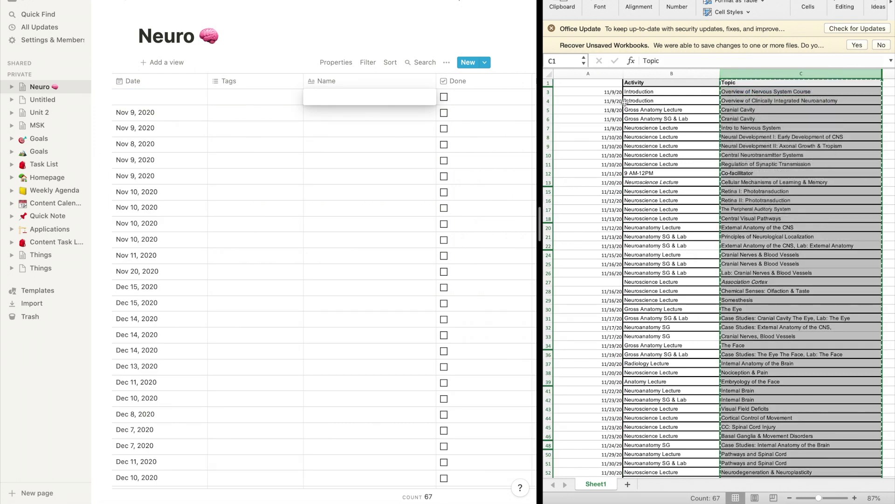
key("Escape")
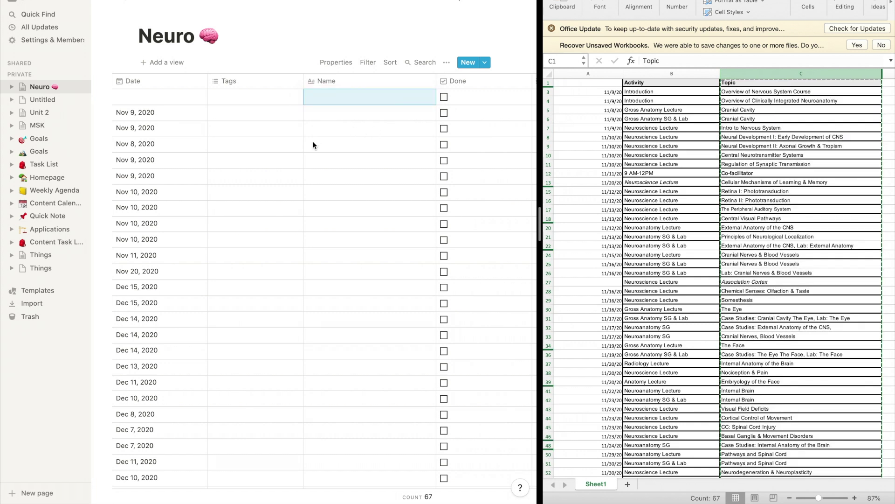
left_click_drag(350, 97, 373, 304)
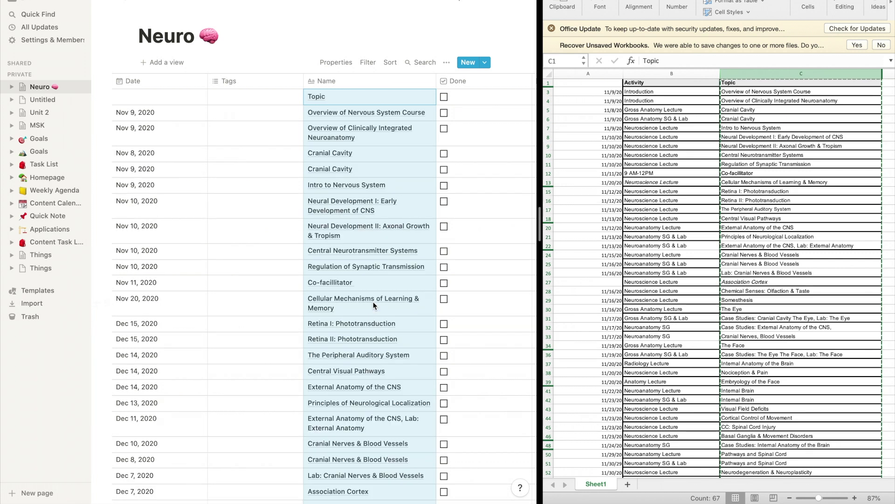
key("super+v")
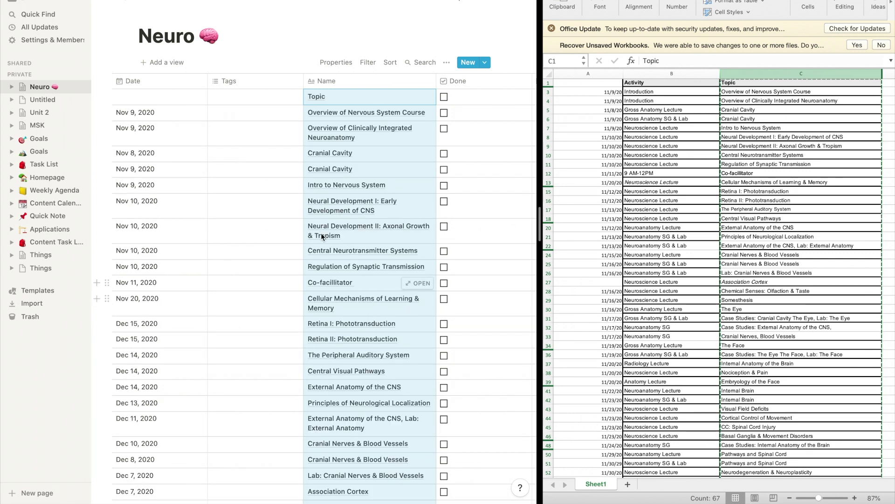
left_click(227, 99)
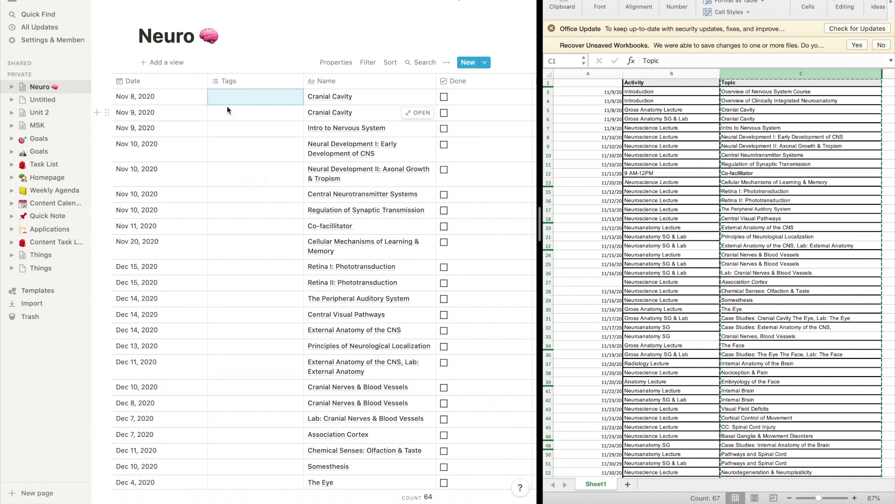
Tag the first Cranial Cavity row with a new Lecture tag coloured blue
type("L")
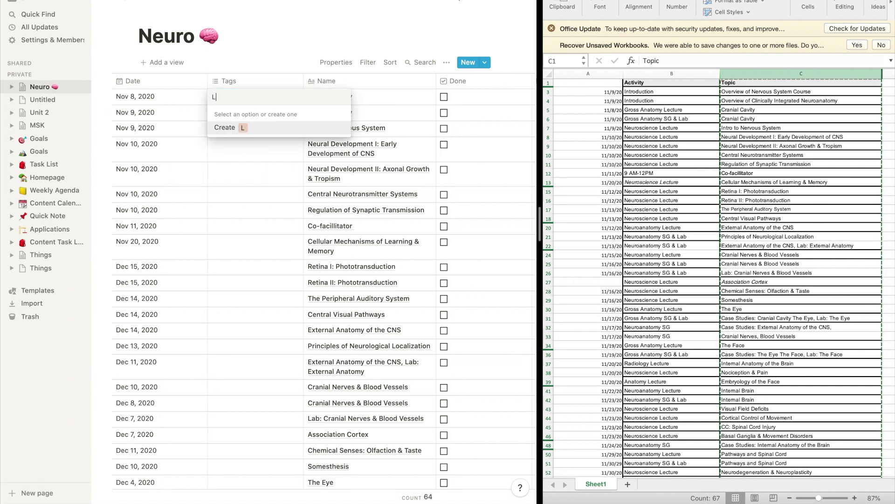
type("ecture")
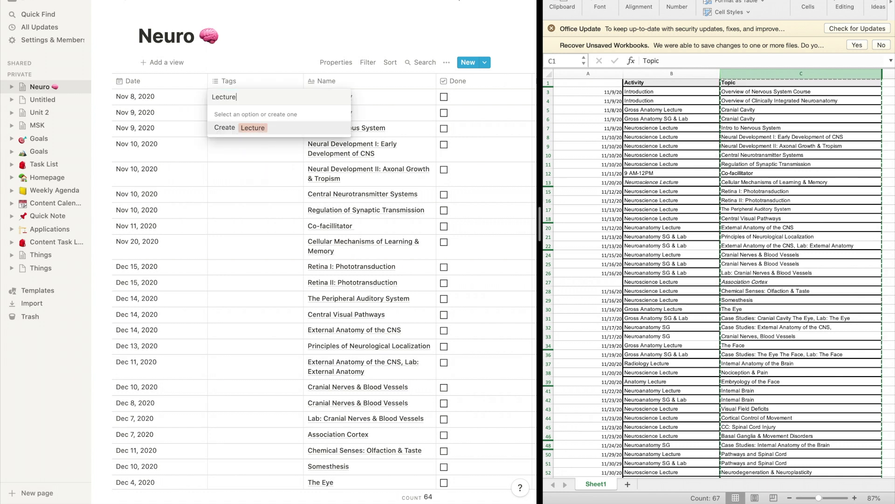
key("Return")
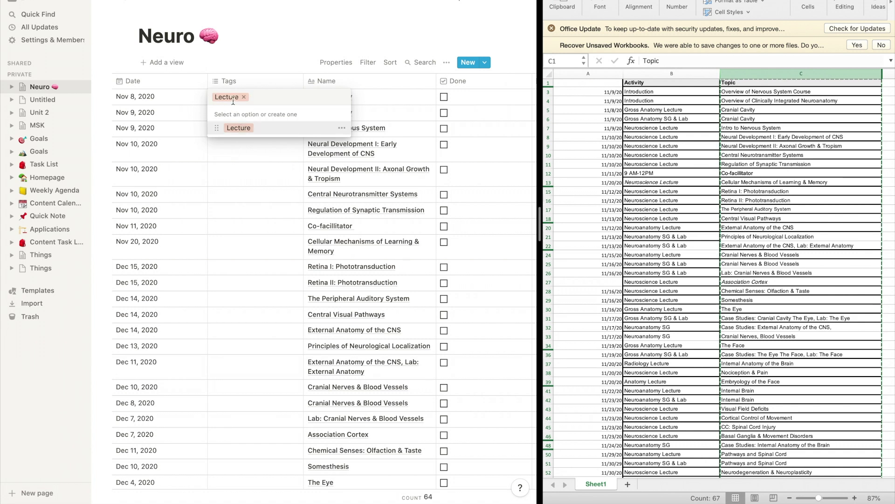
left_click(341, 130)
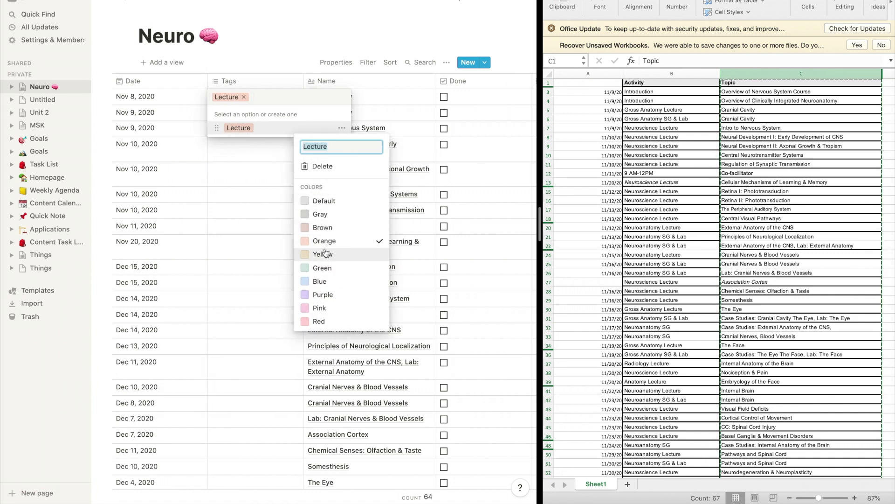
left_click(321, 282)
left_click(245, 188)
key("Escape")
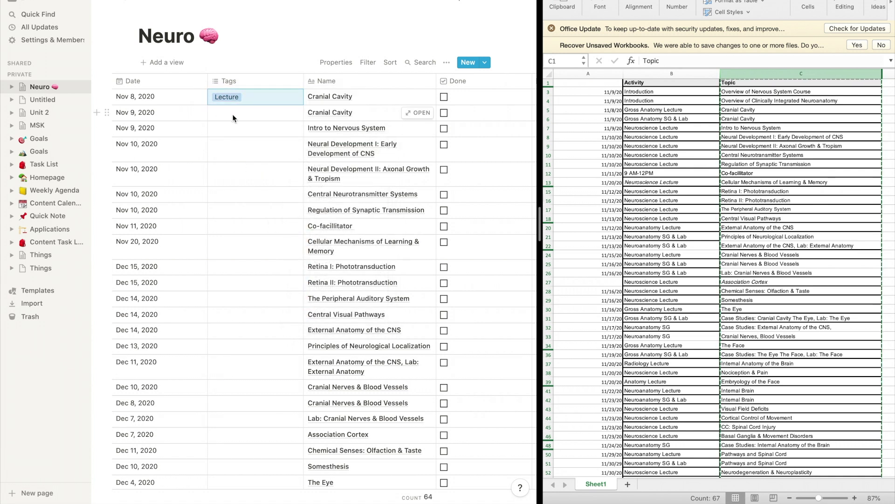
Apply the Lecture tag to the second Cranial Cavity row
left_click(233, 114)
type("LE")
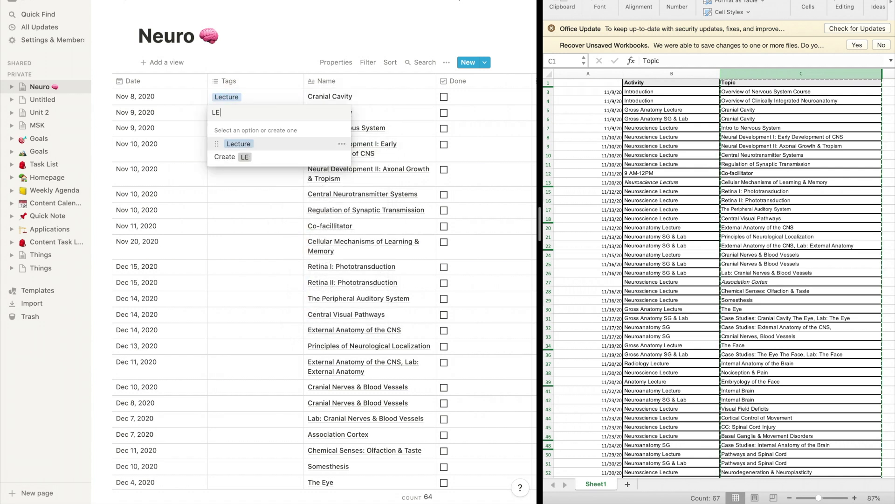
type("E")
key("BackSpace")
type("ecture")
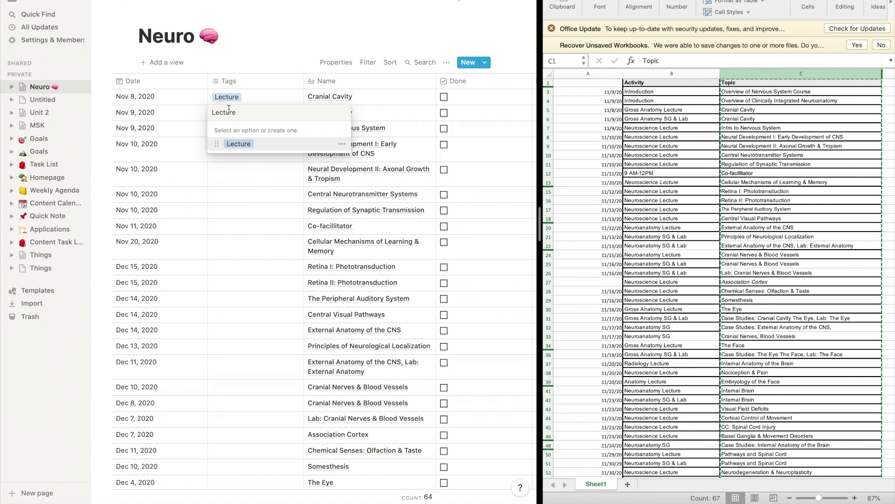
double_click(229, 112)
left_click(239, 144)
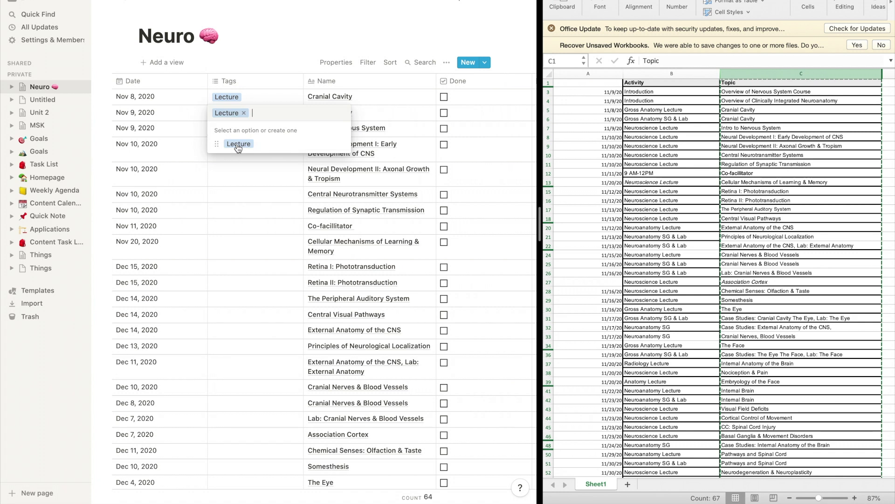
left_click(221, 200)
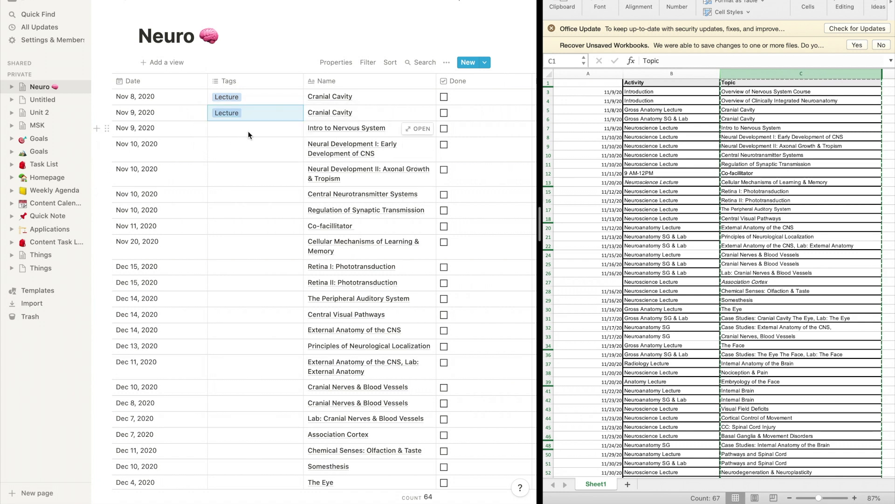
Tag Intro to Nervous System with a new 'Gross anatomy lecture' tag
left_click(248, 130)
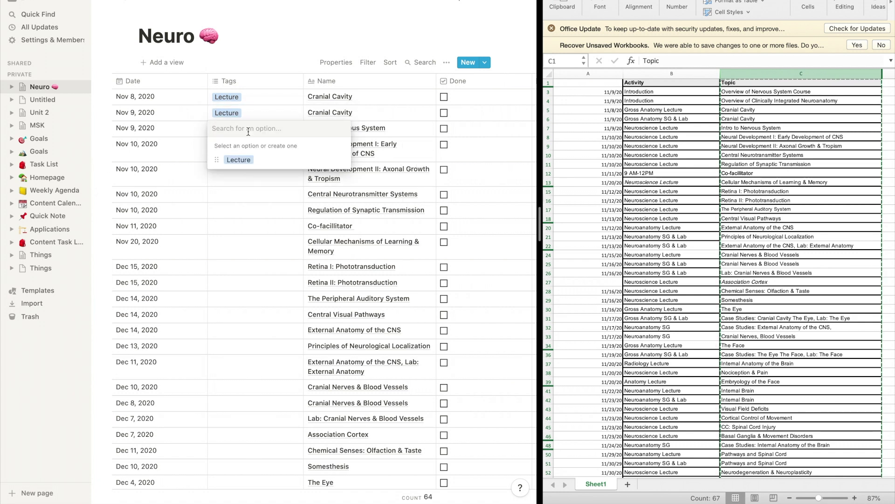
scroll(670, 121, "down", 3)
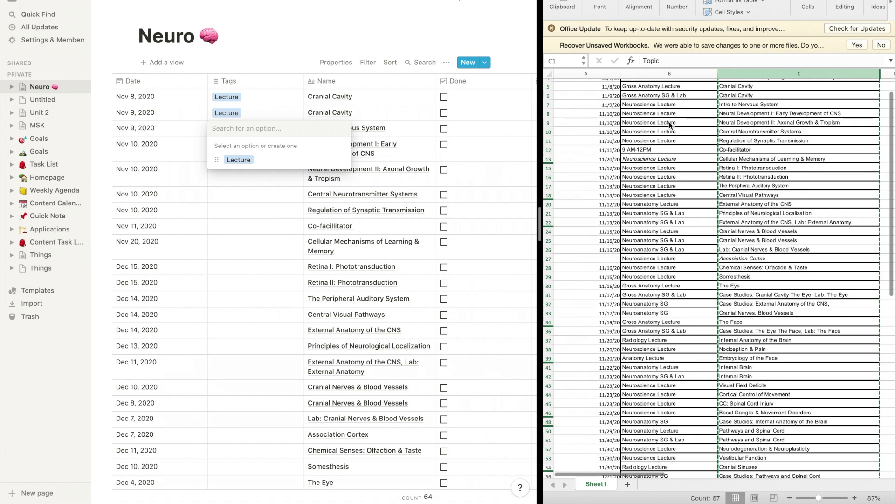
key("Escape")
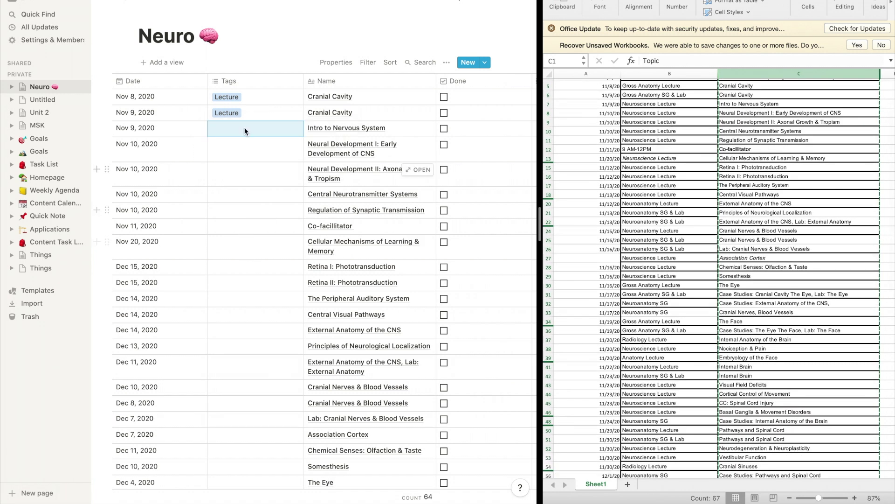
left_click(244, 126)
type("Gross Anatomy Lecture")
key("alt+BackSpace")
key("alt+BackSpace")
type("anatomy lecture")
key("Return")
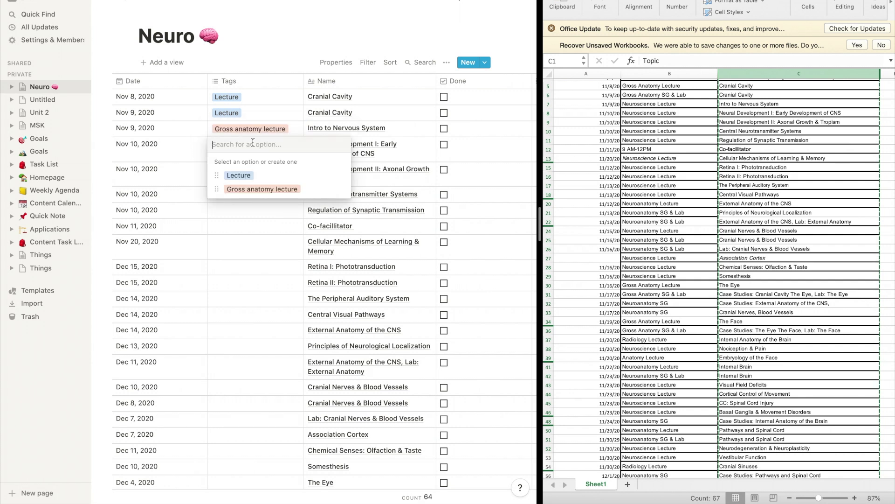
scroll(654, 121, "up", 3)
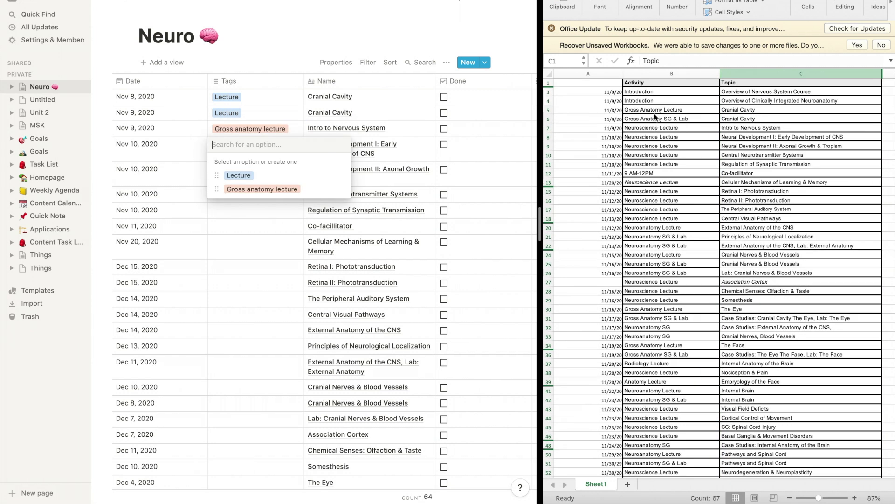
key("Escape")
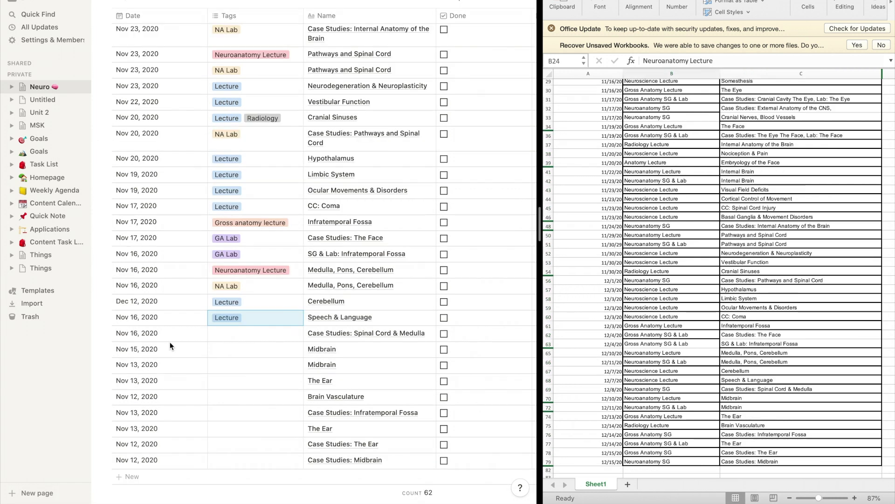
left_click(255, 333)
left_click(238, 405)
left_click(256, 349)
left_click(238, 380)
left_click(256, 365)
left_click(238, 436)
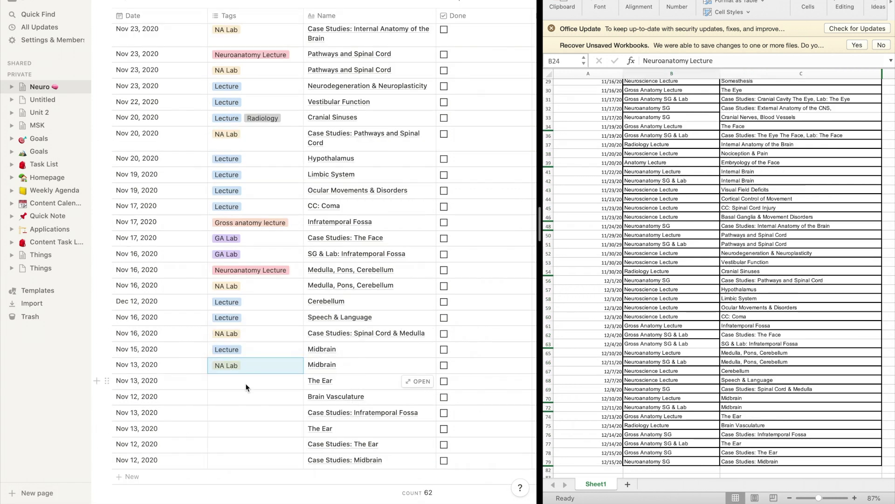
left_click(246, 386)
left_click(236, 425)
left_click(231, 400)
key("Escape")
left_click(237, 412)
left_click(240, 380)
left_click(246, 430)
left_click(239, 397)
left_click(241, 442)
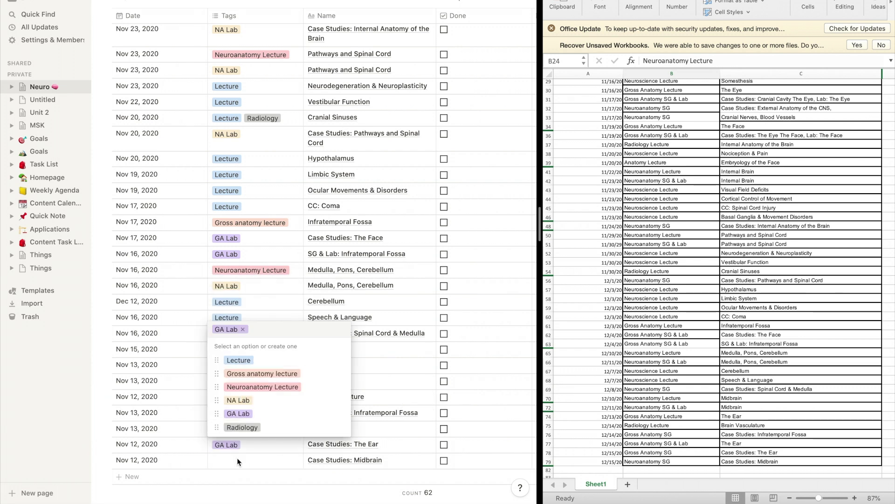
left_click(237, 458)
key("Escape")
scroll(214, 377, "up", 15)
scroll(215, 376, "up", 3)
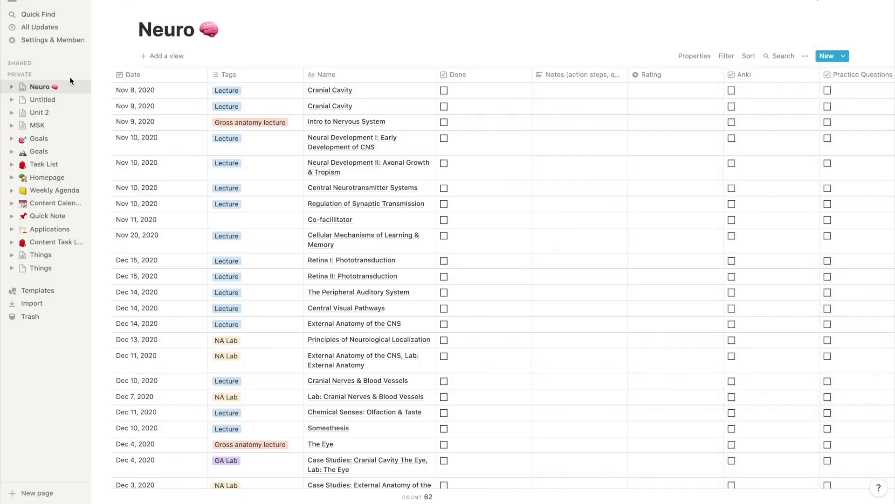
scroll(193, 84, "down", 2)
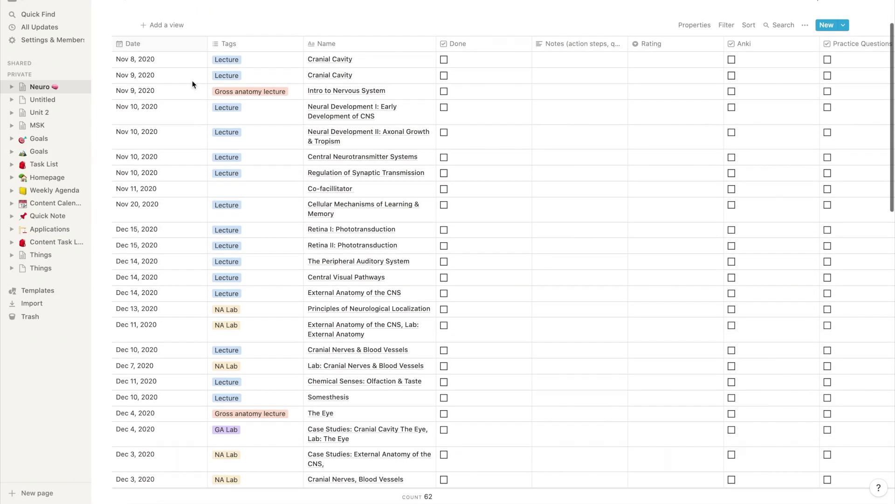
scroll(192, 84, "down", 3)
scroll(193, 83, "down", 10)
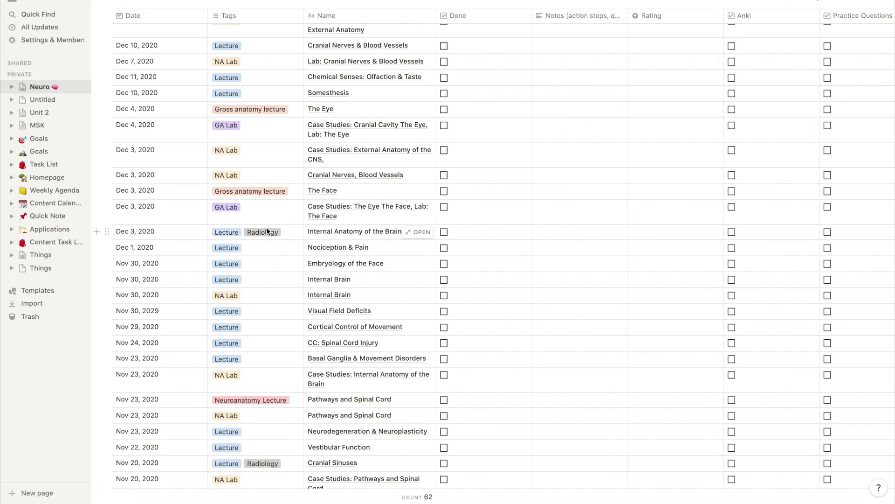
scroll(266, 228, "down", 7)
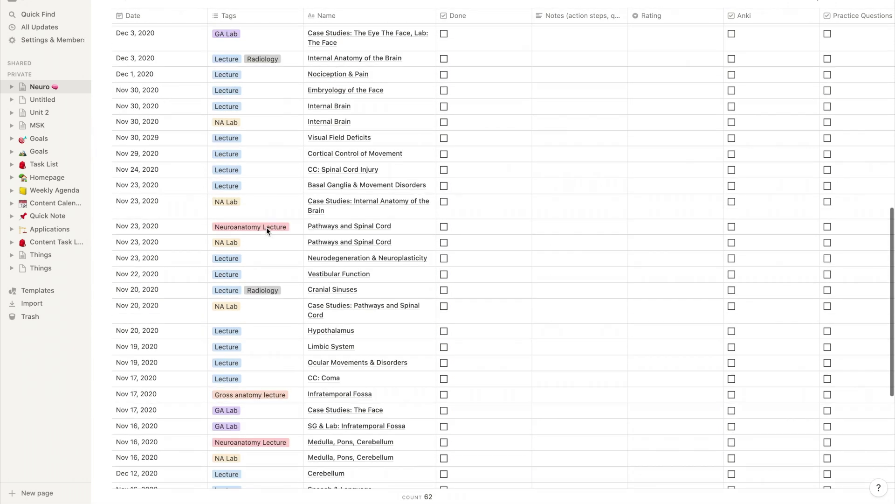
scroll(267, 227, "down", 1)
scroll(266, 227, "down", 9)
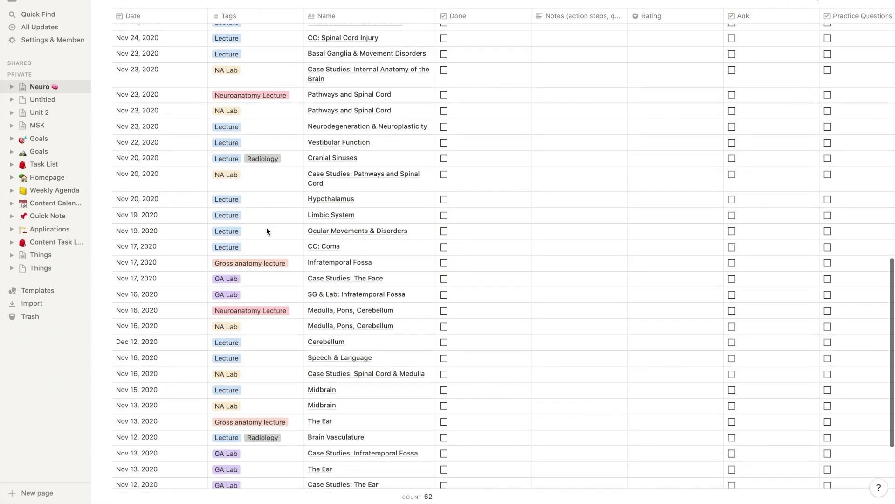
scroll(267, 228, "up", 20)
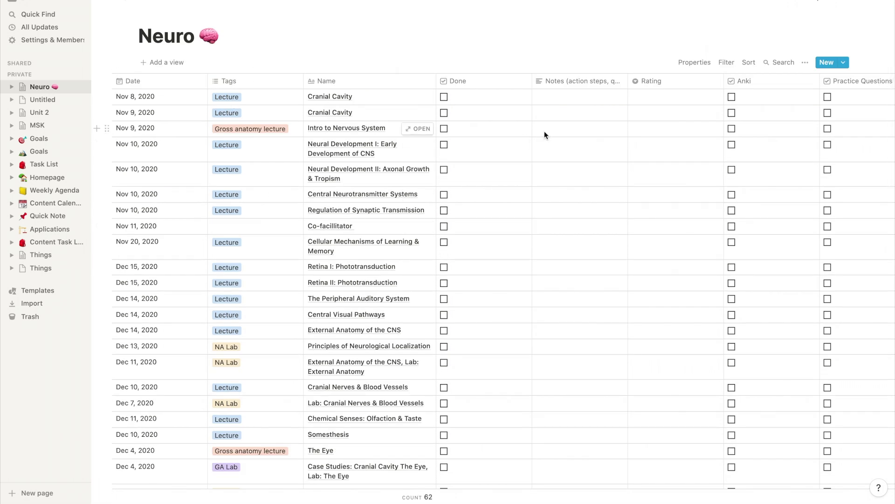
Look over the Neuro database's templates and current view options
left_click(844, 63)
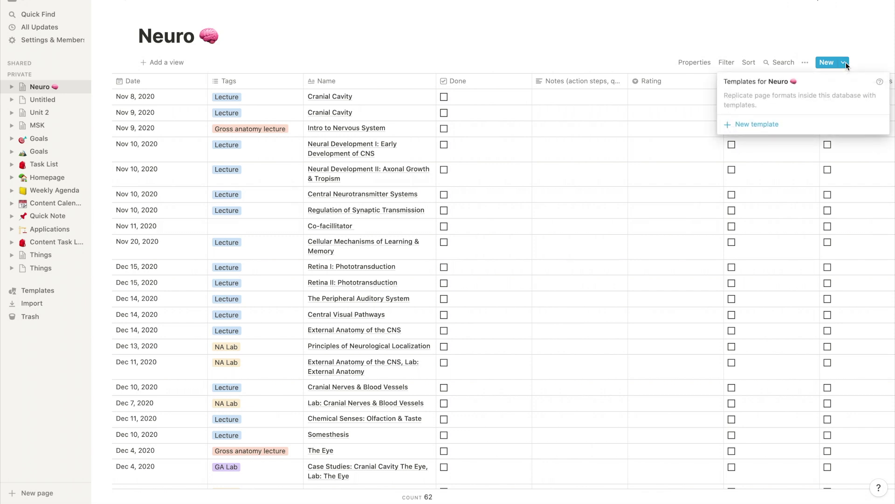
left_click(805, 59)
left_click(804, 61)
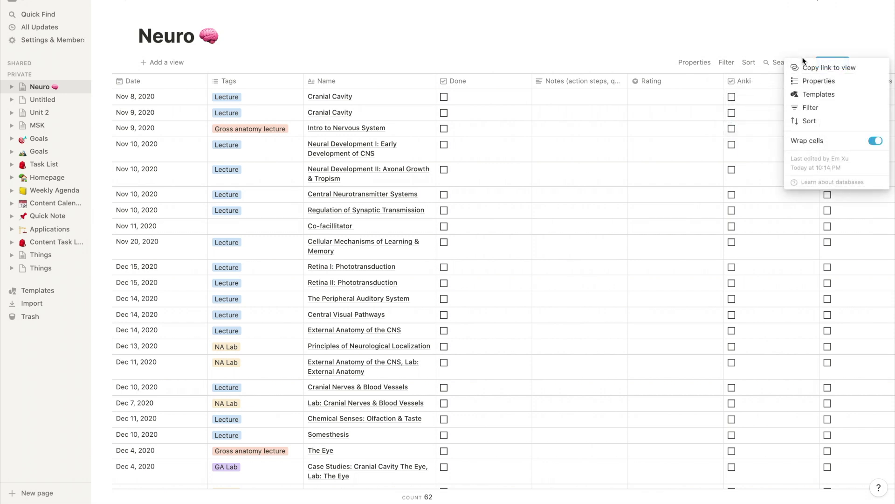
left_click(159, 62)
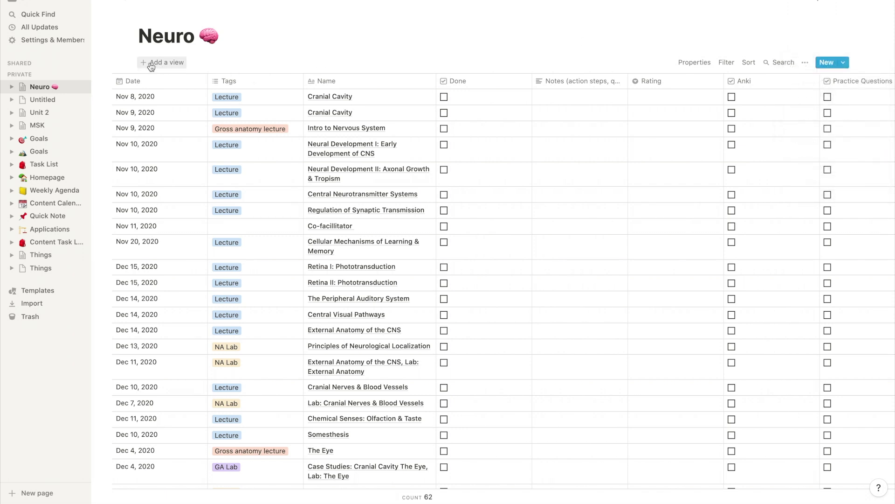
Add a new Calendar-layout view and begin naming it 'Calendar'
left_click(152, 64)
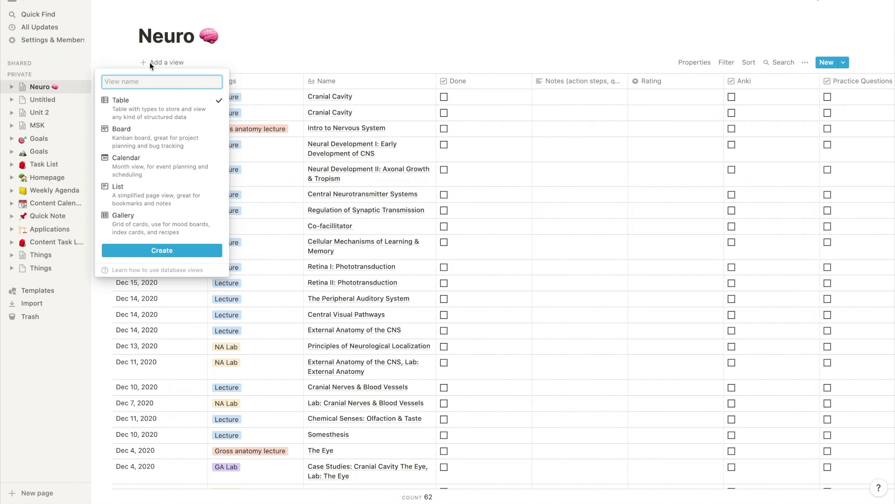
left_click(142, 161)
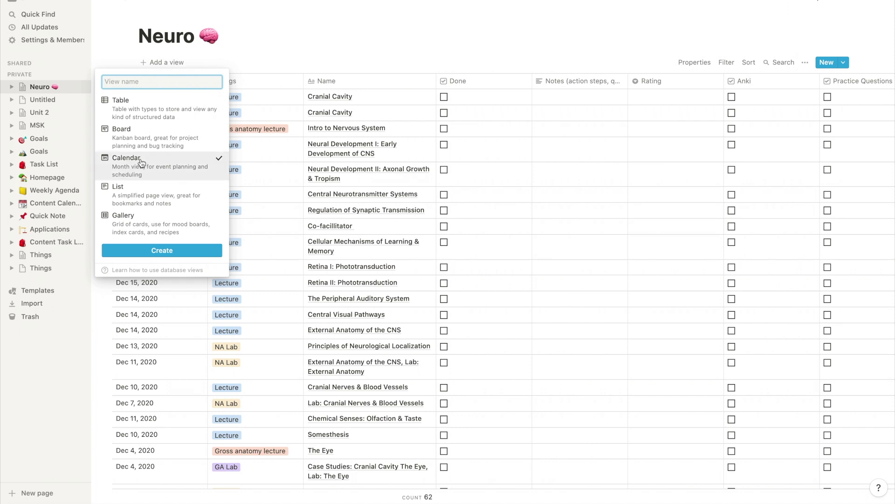
type("Calendar")
Create the Calendar view and check the lectures across November 2020
left_click(164, 251)
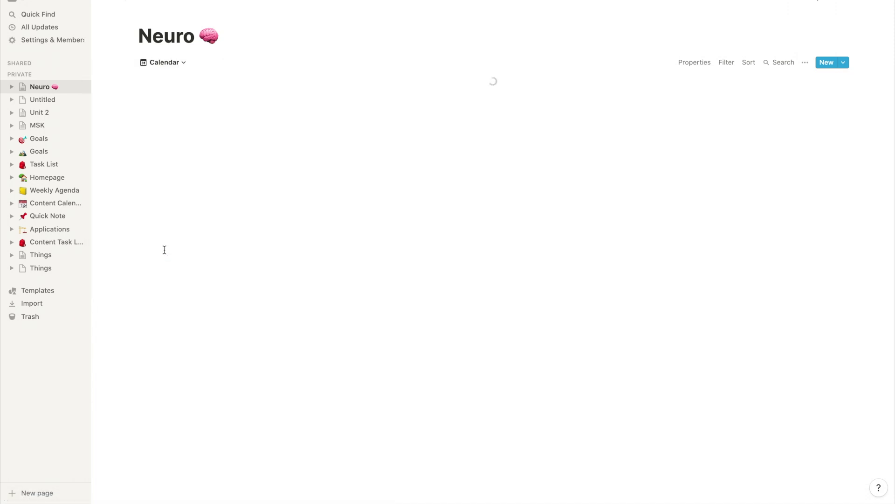
scroll(259, 230, "down", 2)
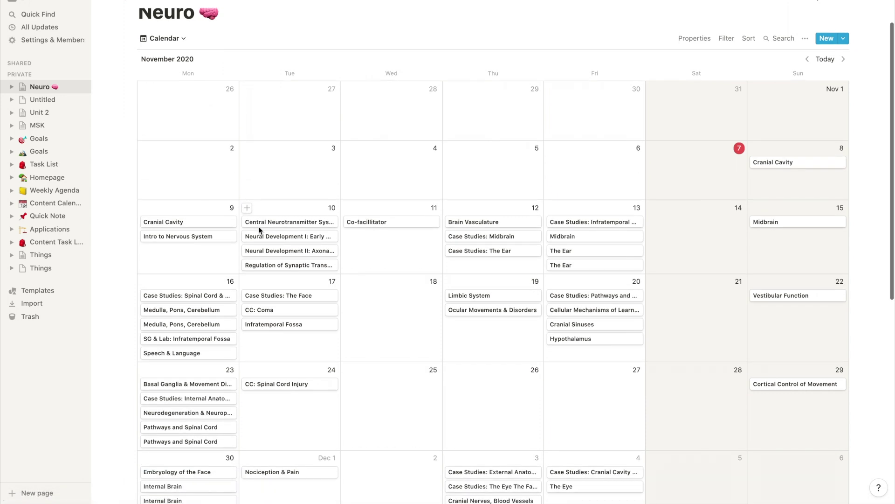
scroll(259, 230, "down", 2)
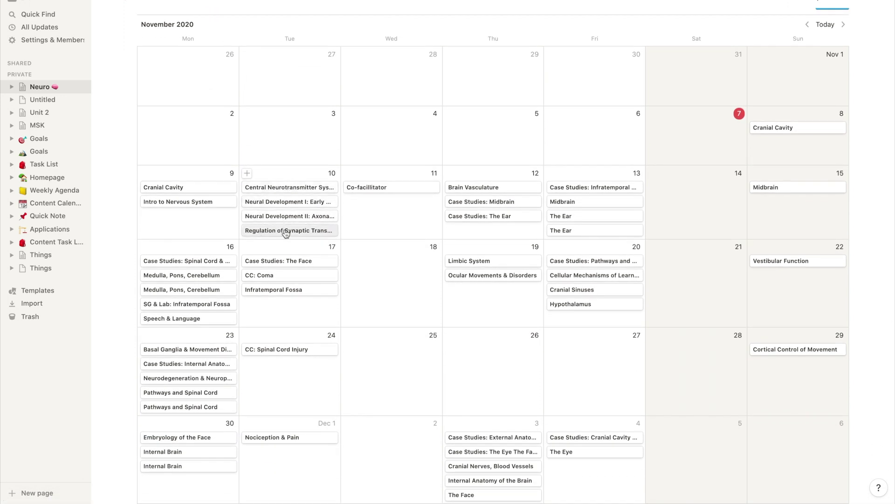
scroll(432, 235, "down", 1)
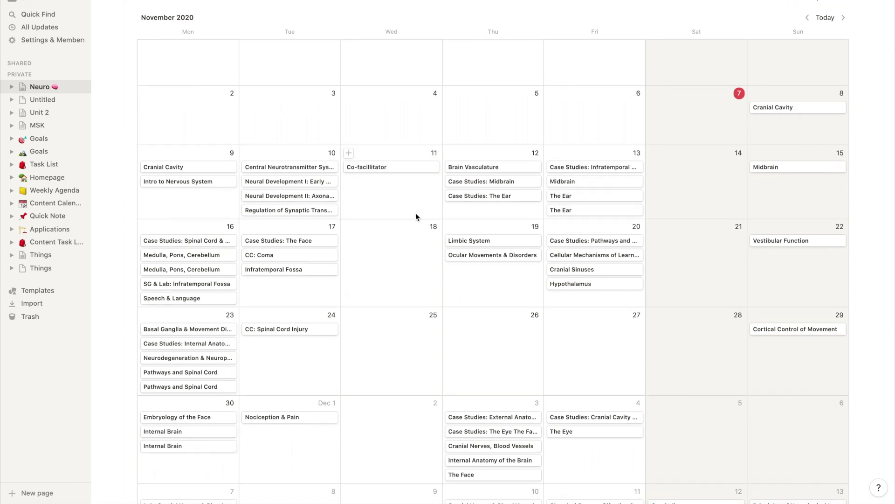
scroll(415, 212, "down", 1)
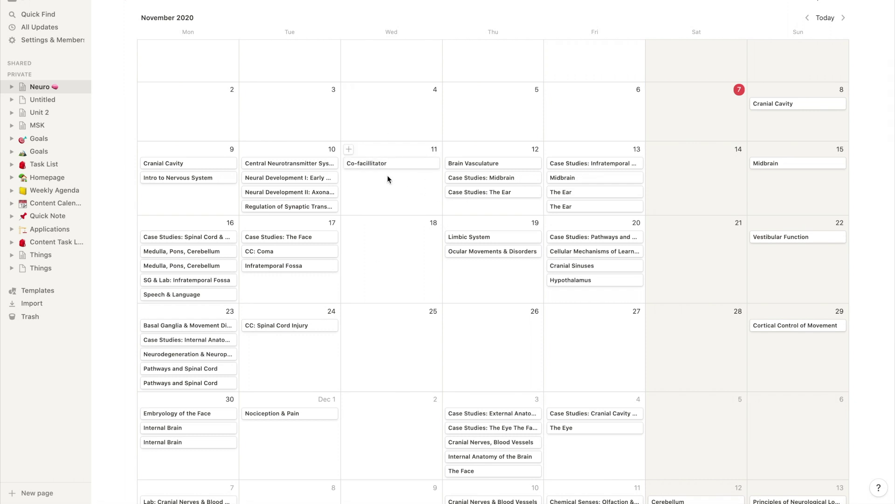
scroll(387, 177, "down", 2)
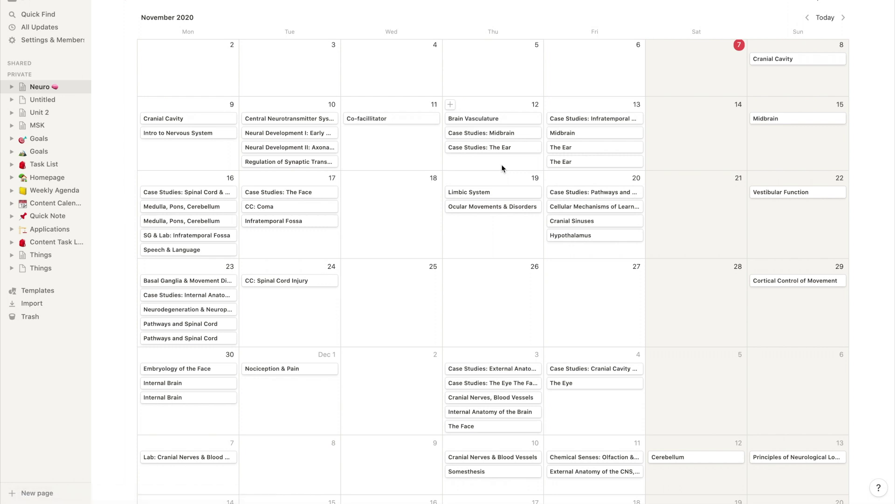
scroll(501, 168, "down", 1)
scroll(327, 139, "up", 3)
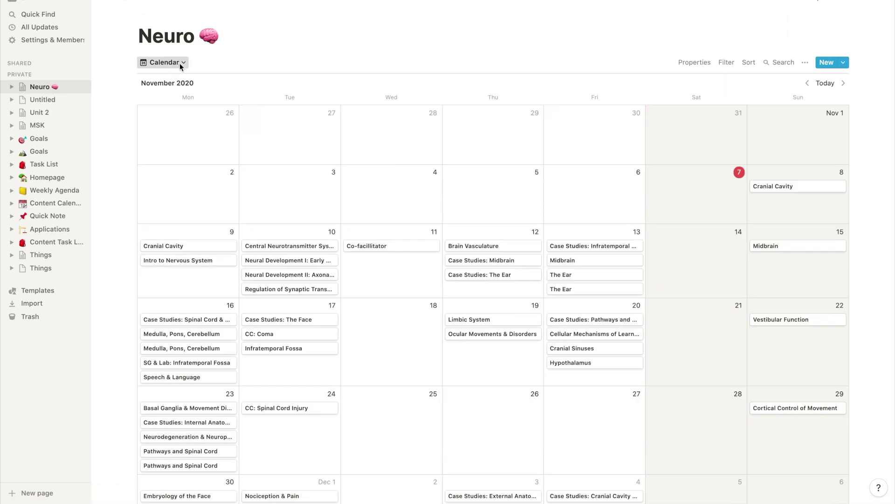
From the Default table, add a List-layout view named 'List' to the Neuro database
left_click(180, 63)
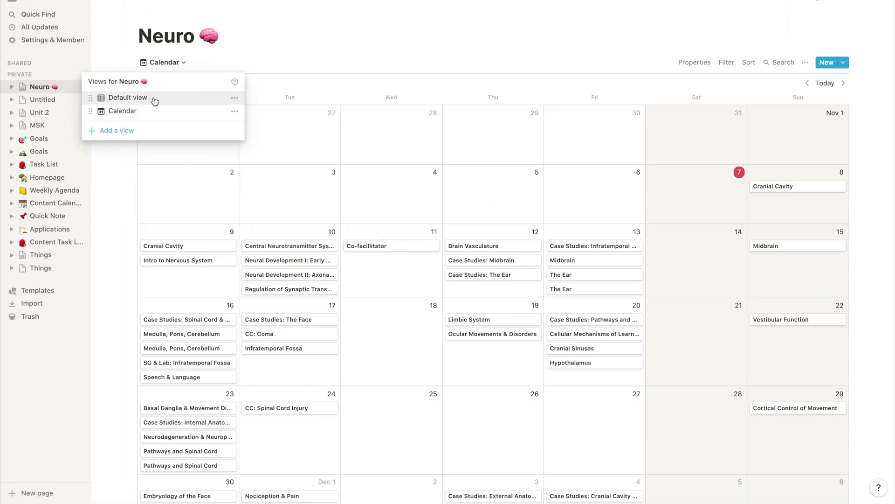
left_click(154, 99)
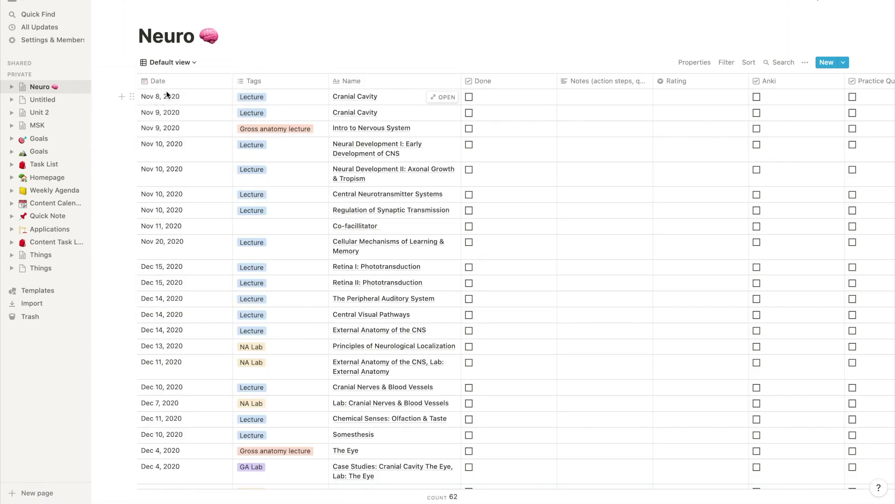
left_click(179, 62)
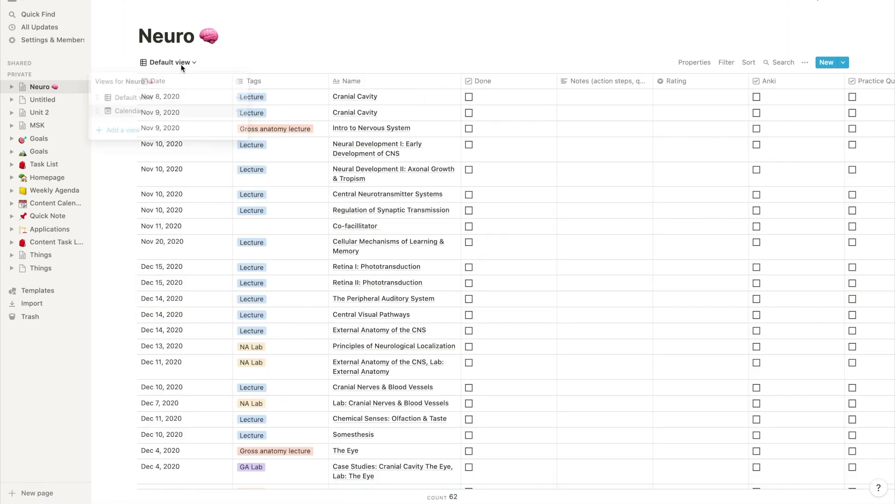
left_click(115, 133)
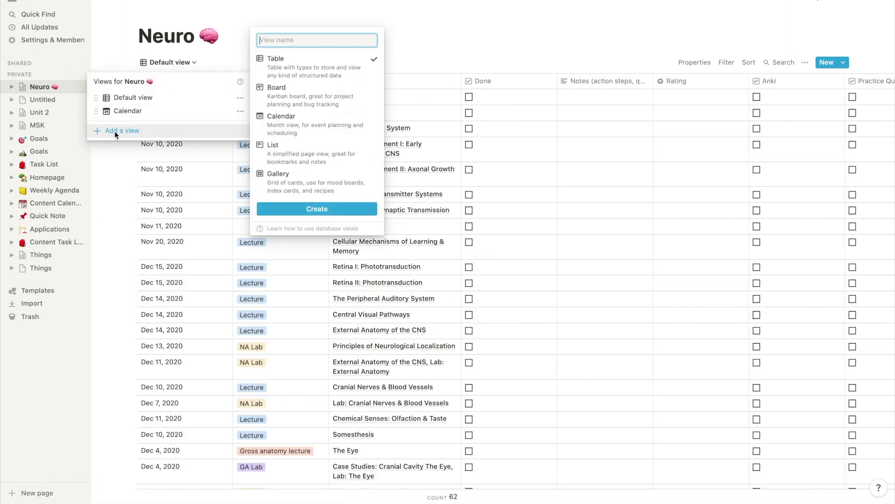
left_click(301, 159)
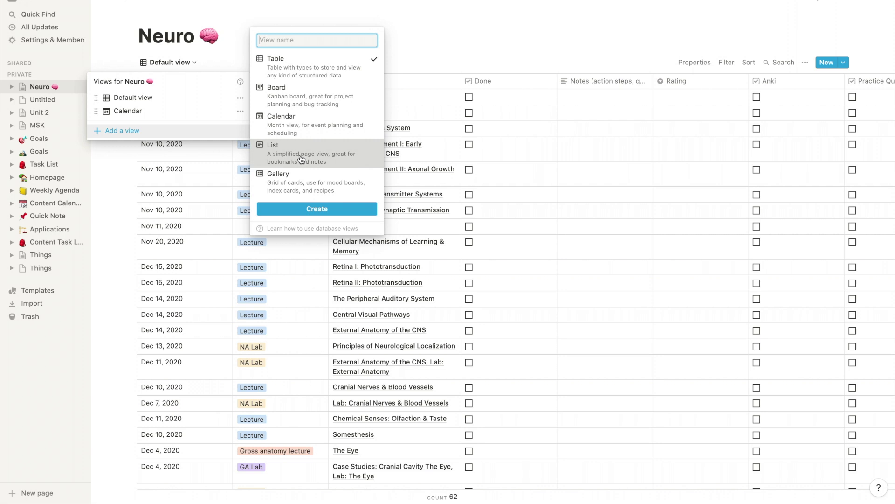
type("List")
left_click(310, 209)
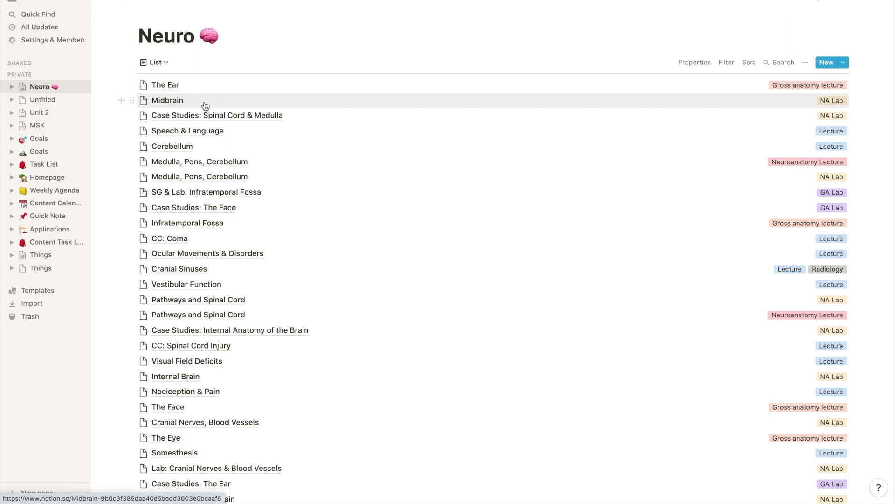
Make the List view show the Done and File properties on every lecture entry
scroll(205, 105, "down", 15)
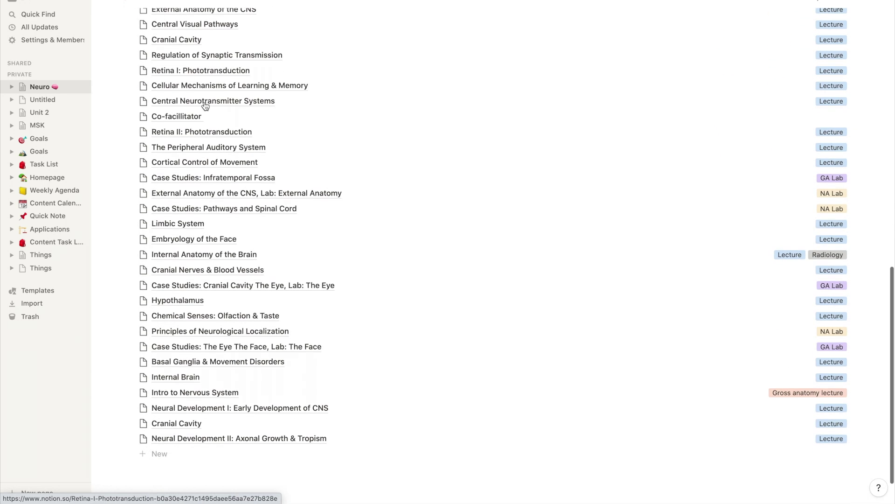
scroll(205, 105, "up", 15)
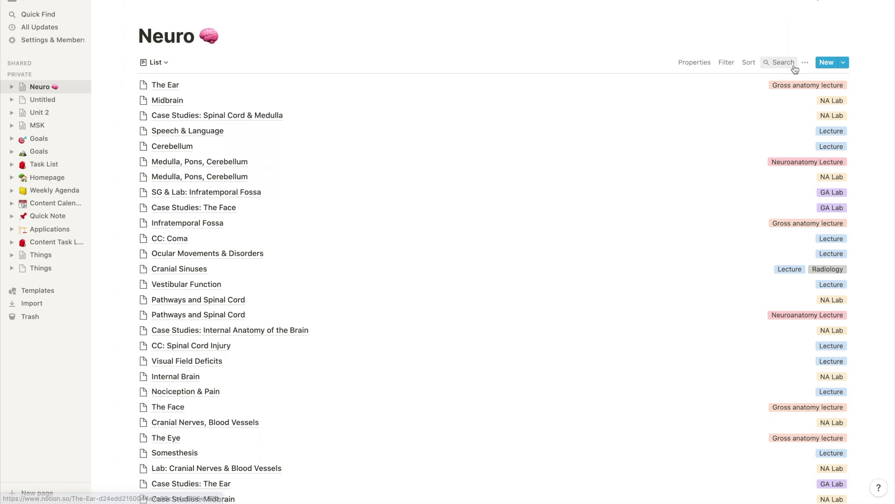
left_click(804, 62)
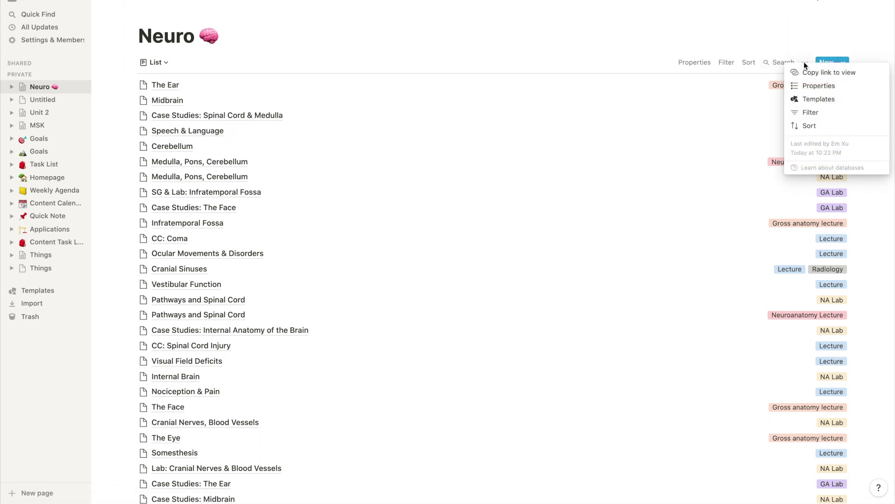
left_click(803, 87)
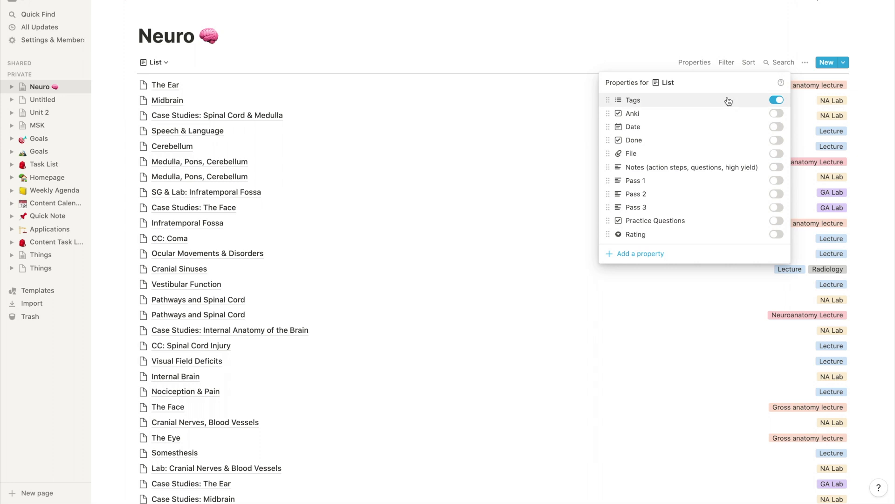
left_click(777, 140)
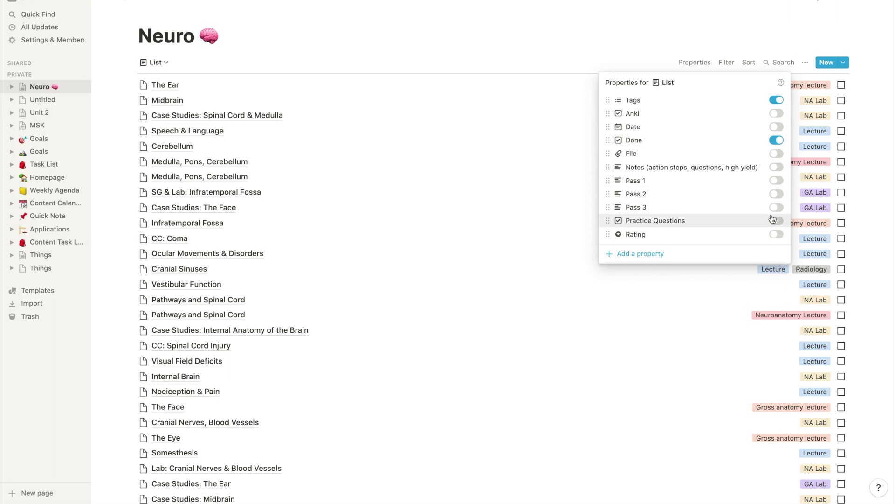
left_click(781, 154)
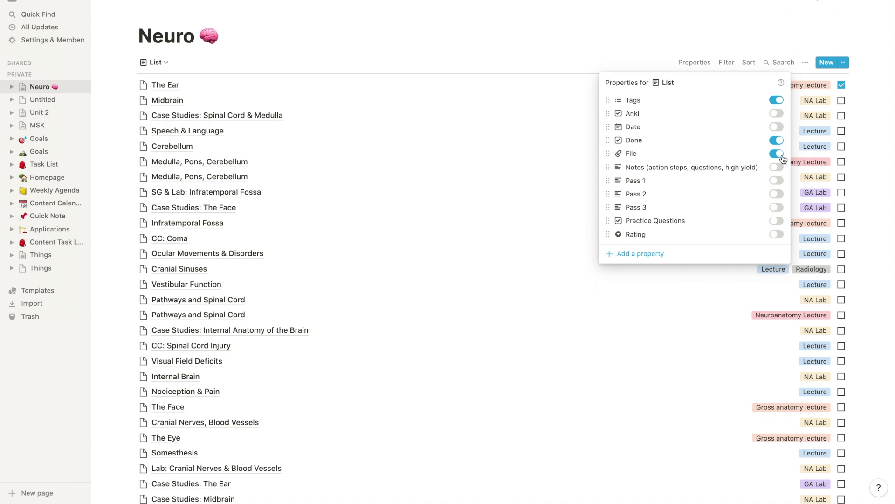
Add a Board-layout view named 'Board' to the Neuro database
left_click(437, 37)
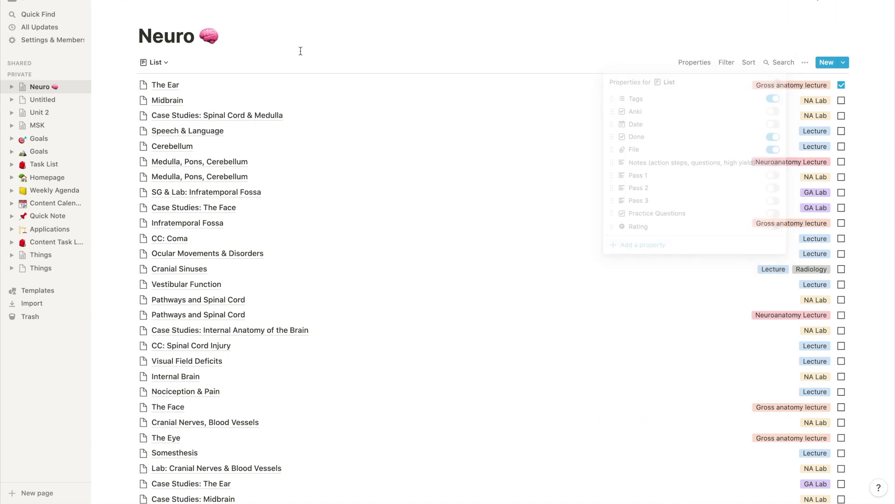
left_click(155, 62)
left_click(117, 144)
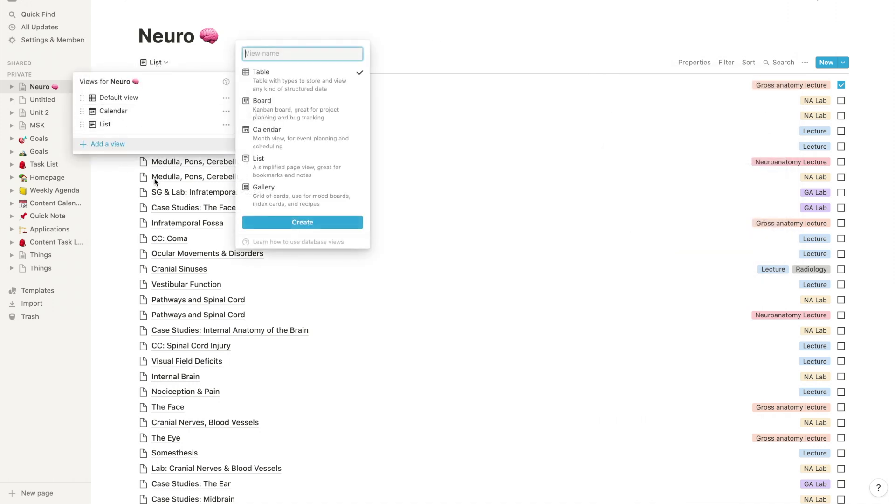
left_click(283, 116)
type("Board")
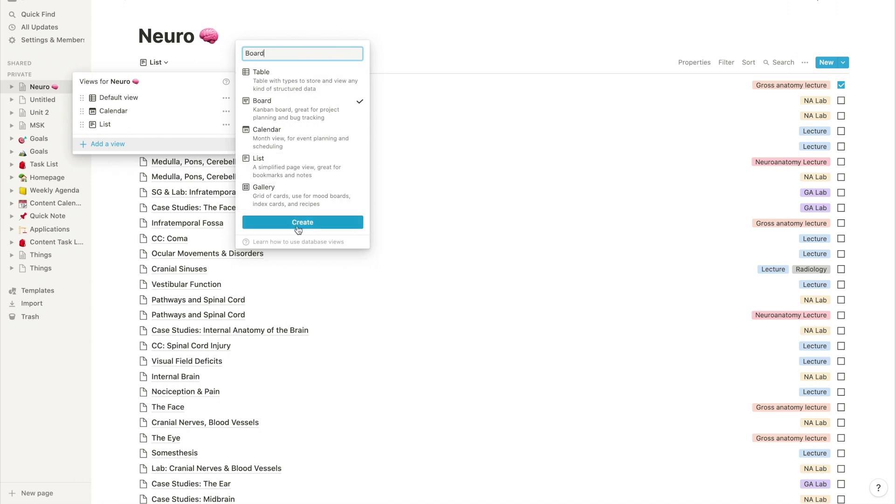
left_click(296, 222)
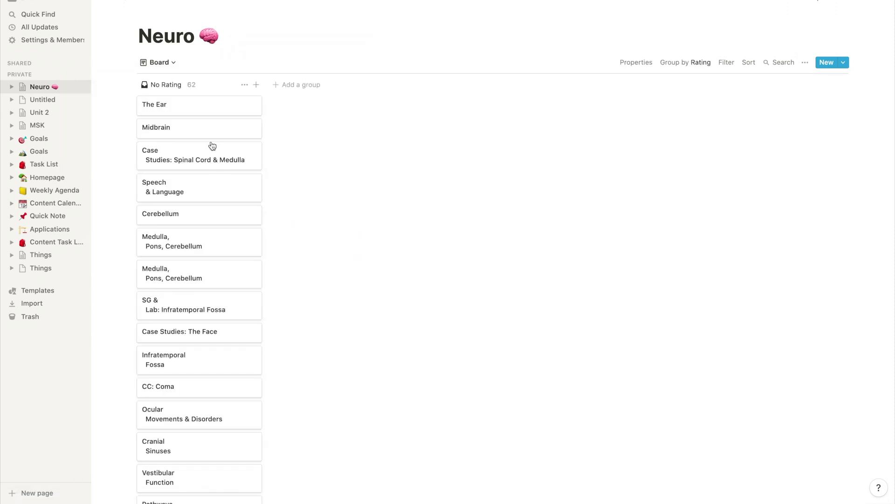
Make the board cards display each lecture's Rating property
left_click(247, 85)
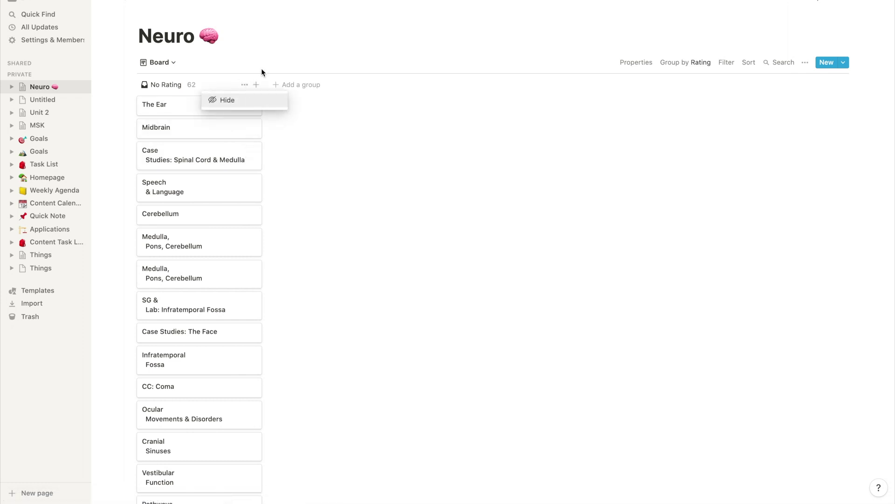
left_click(635, 62)
left_click(639, 64)
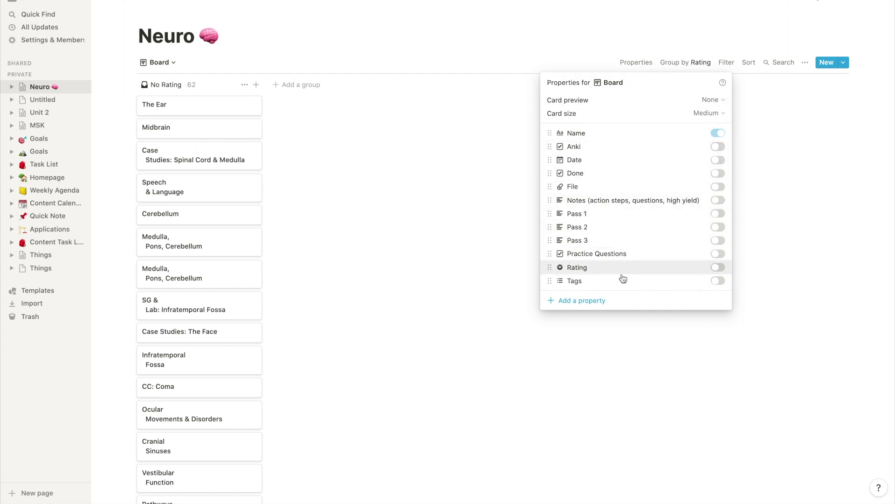
left_click(721, 267)
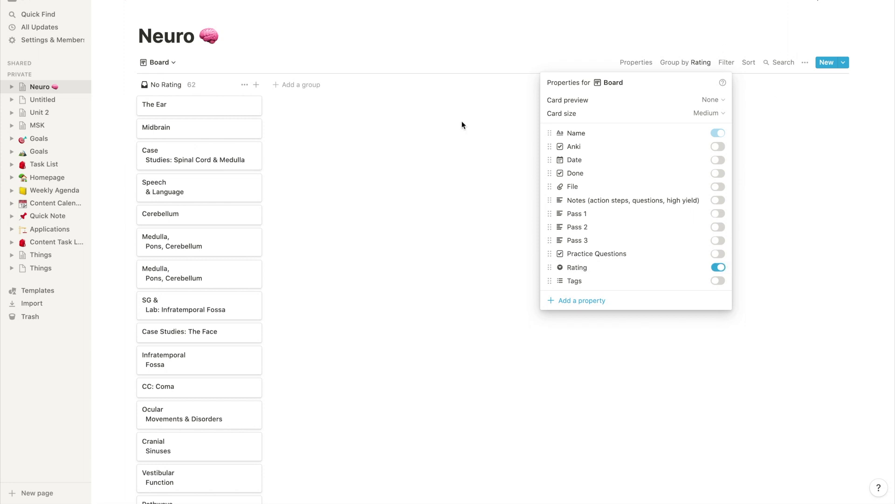
left_click(436, 107)
In the Default table, change the Rating property type to Multi-select
left_click(158, 62)
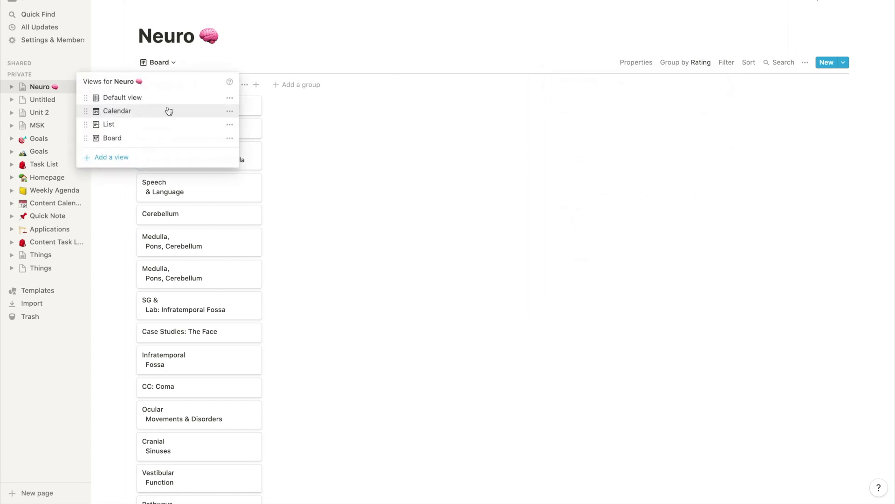
left_click(133, 100)
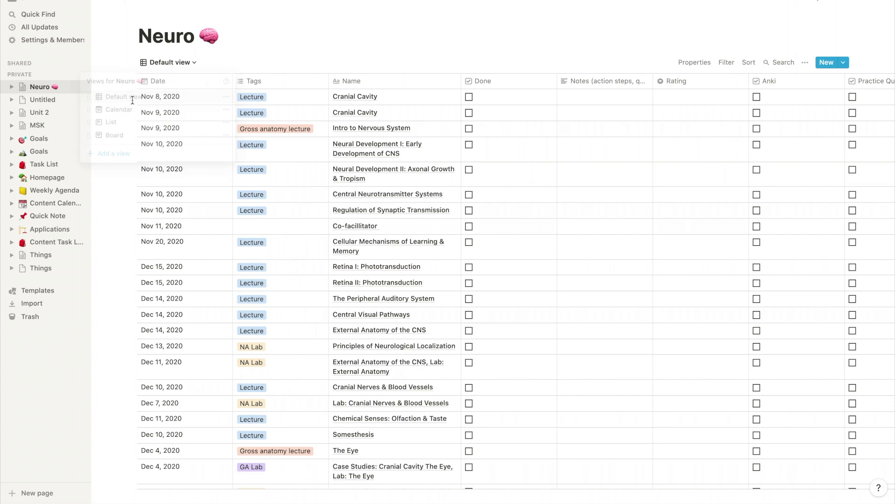
scroll(568, 142, "right", 2)
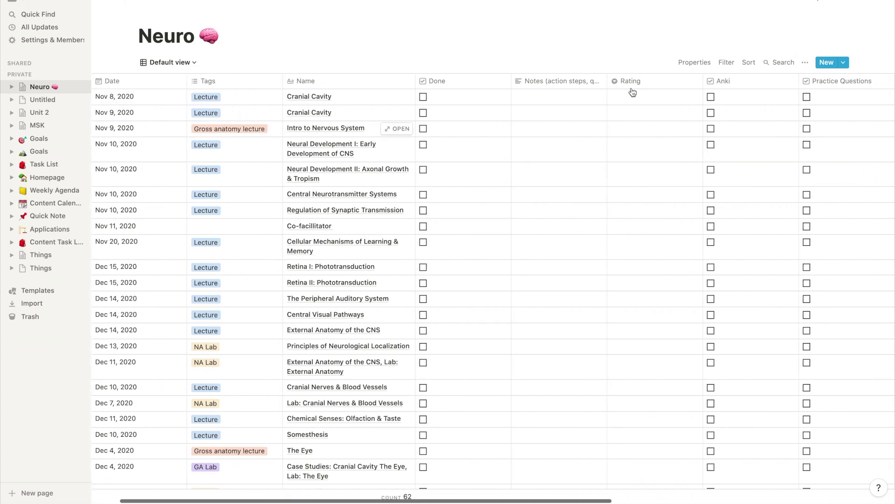
left_click(628, 96)
left_click(626, 83)
left_click(626, 84)
left_click(635, 135)
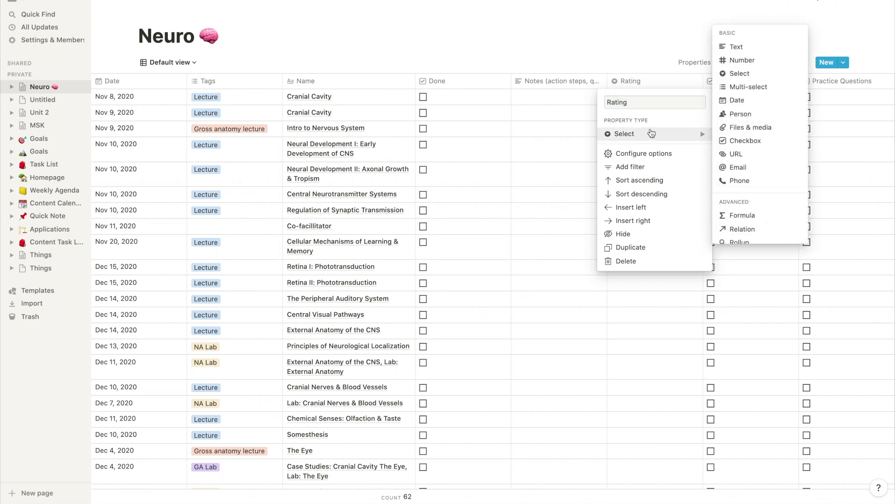
left_click(744, 86)
Rate the first three lectures Good, Not so good and Review immediately
left_click(667, 98)
type("Good")
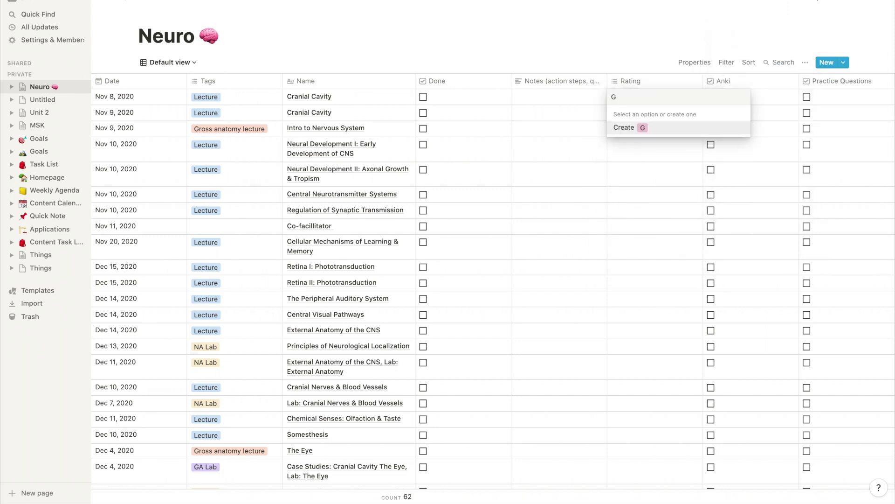
left_click(651, 127)
type("Not so good")
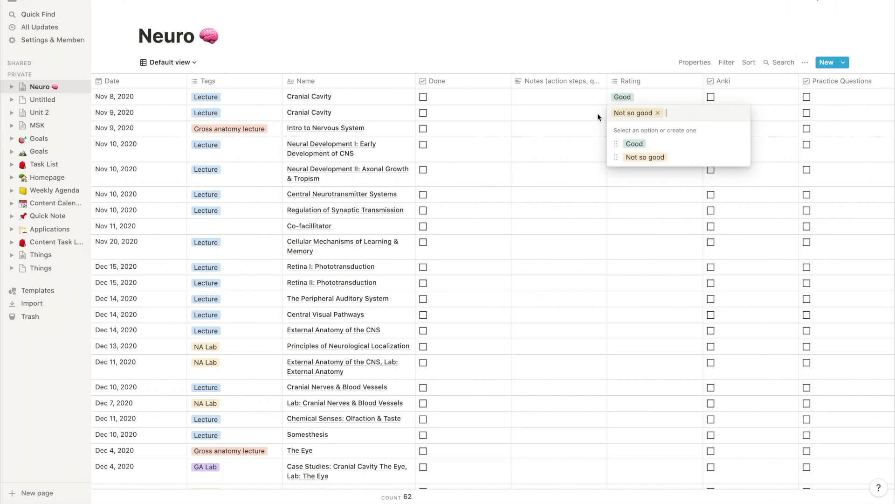
left_click(654, 145)
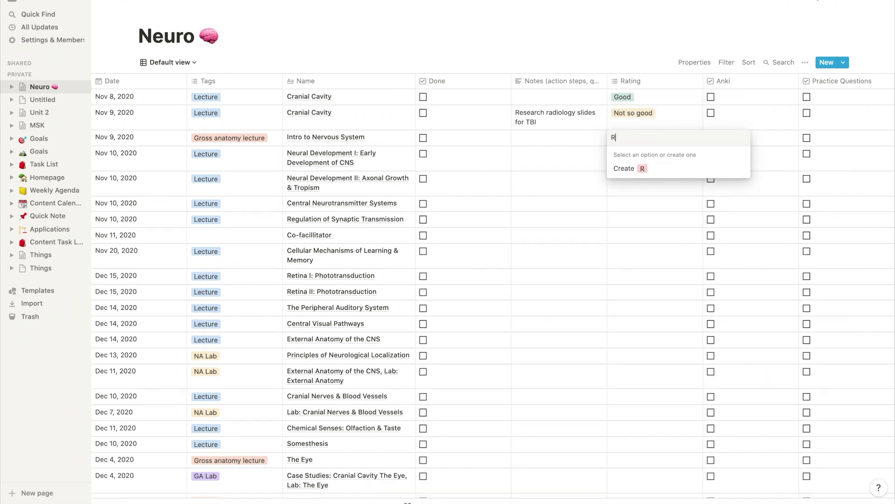
type("Review immediately")
key("Return")
key("Escape")
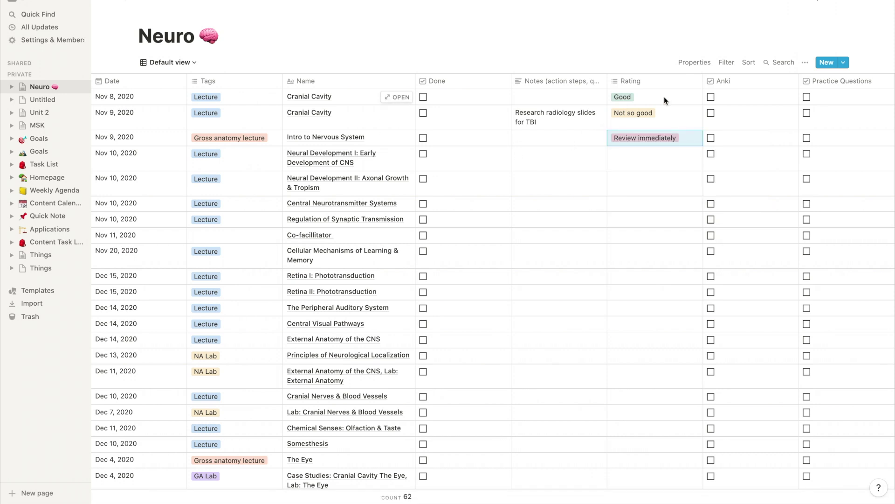
left_click(169, 62)
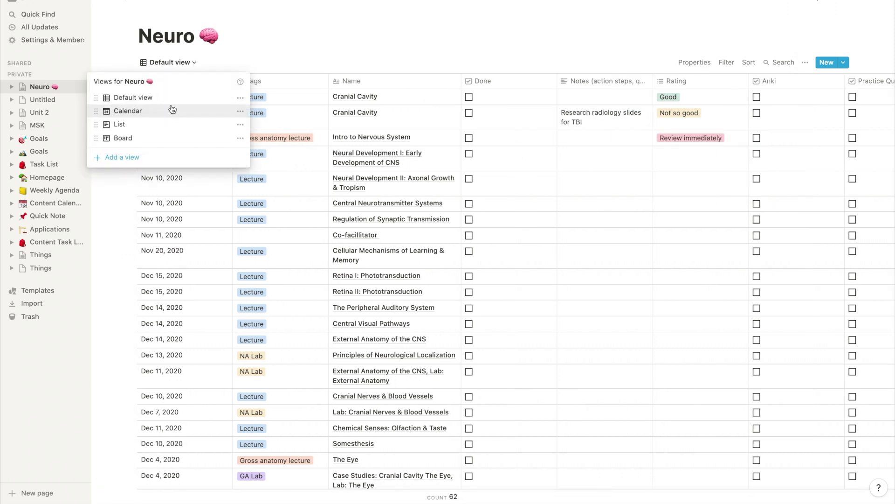
left_click(132, 139)
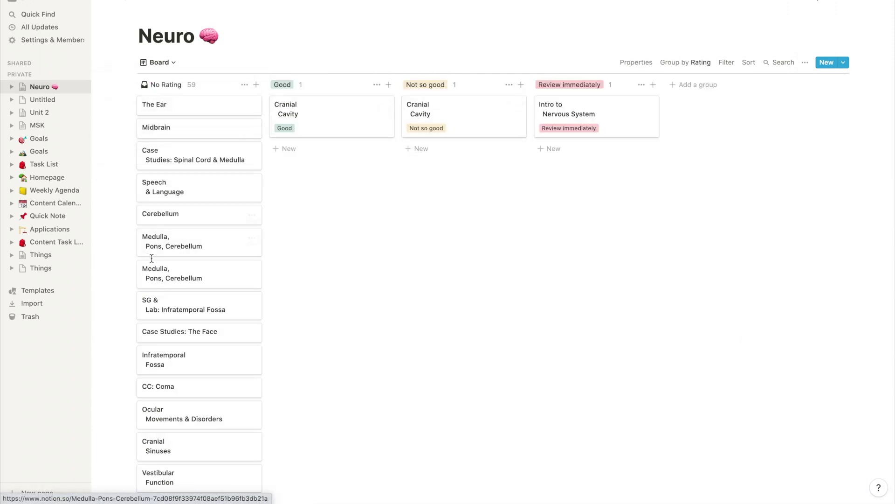
scroll(195, 305, "down", 10)
scroll(194, 305, "down", 3)
scroll(196, 301, "up", 15)
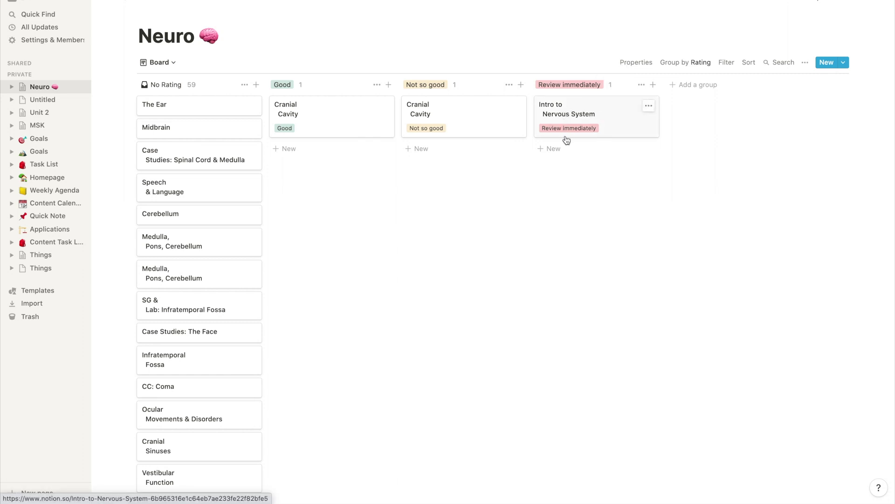
left_click(160, 62)
left_click(196, 100)
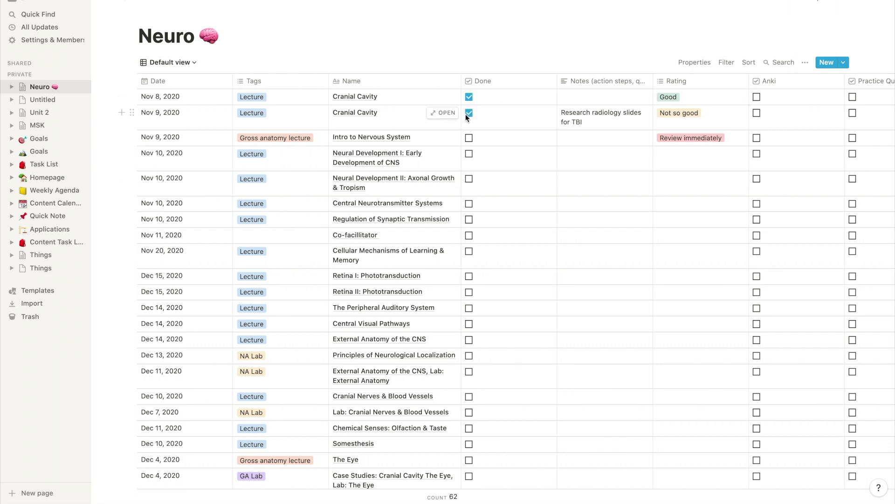
Tick Done for Intro to Nervous System, Neural Development I and Neural Development II, staying in Default view
left_click(468, 137)
left_click(468, 157)
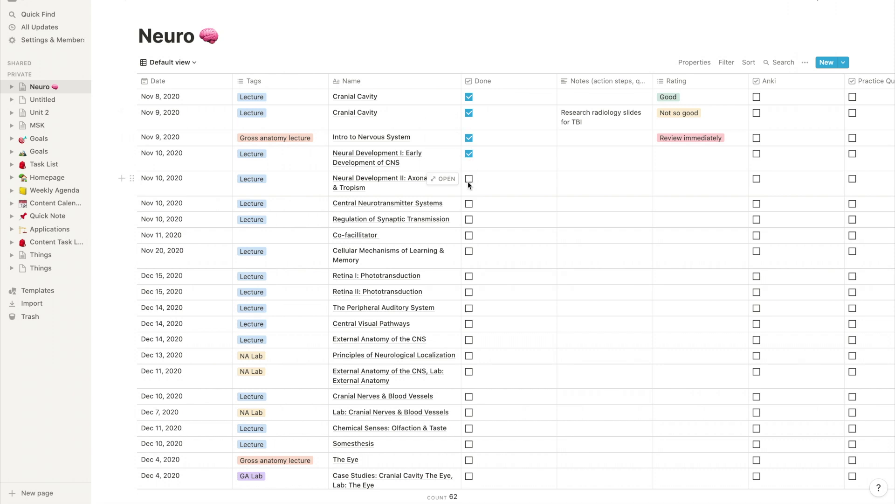
left_click(468, 180)
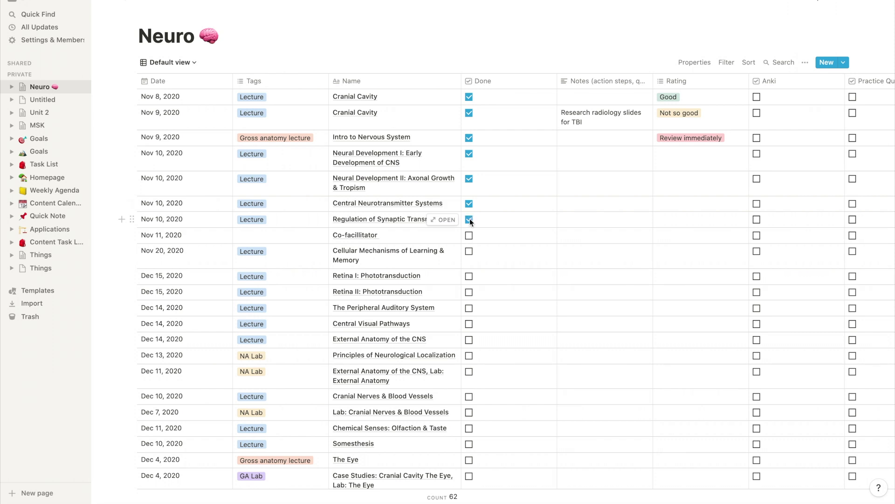
scroll(598, 184, "right", 4)
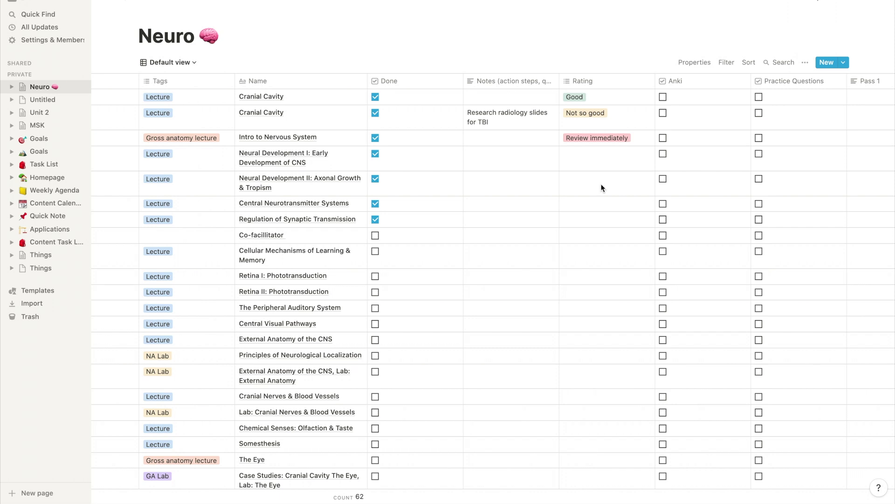
scroll(602, 188, "right", 5)
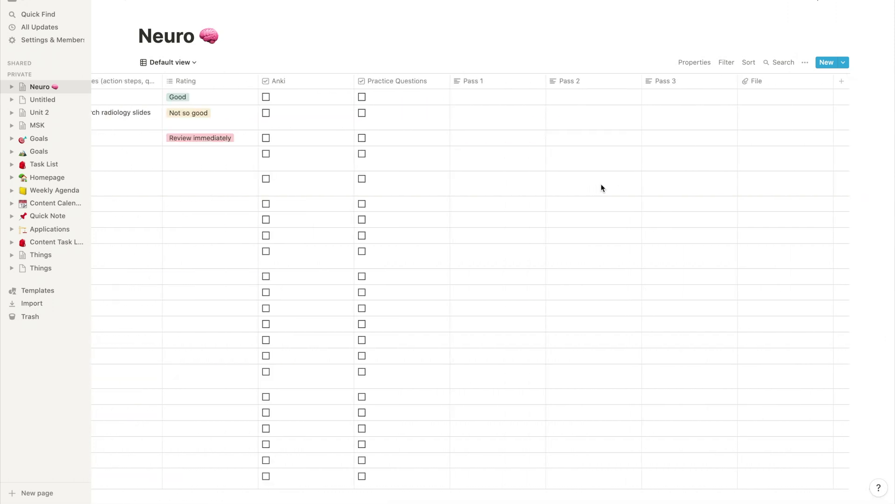
scroll(602, 188, "left", 10)
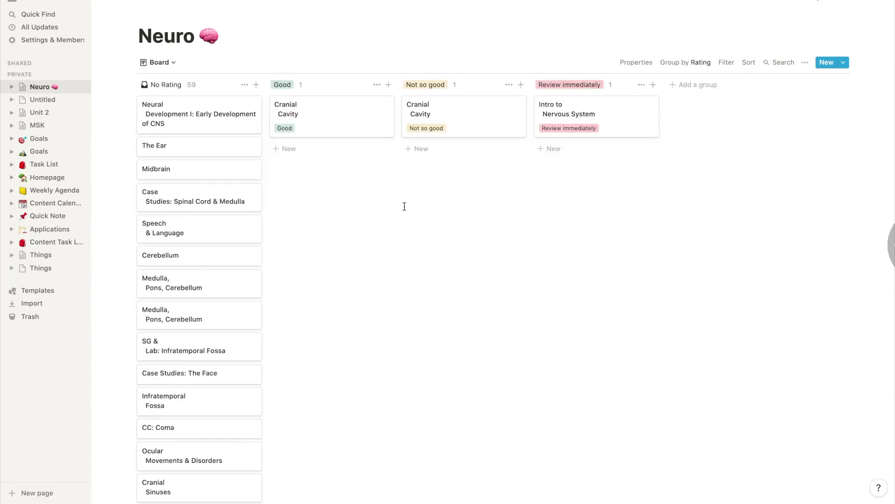
left_click(160, 62)
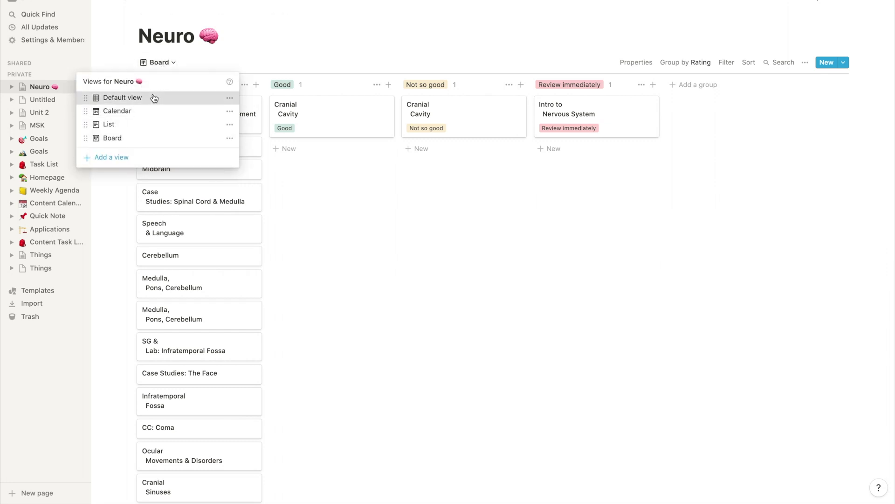
left_click(154, 98)
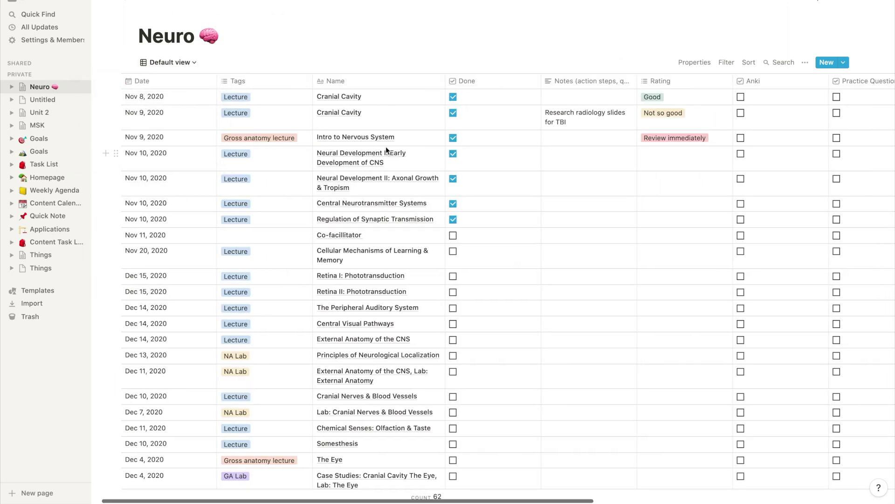